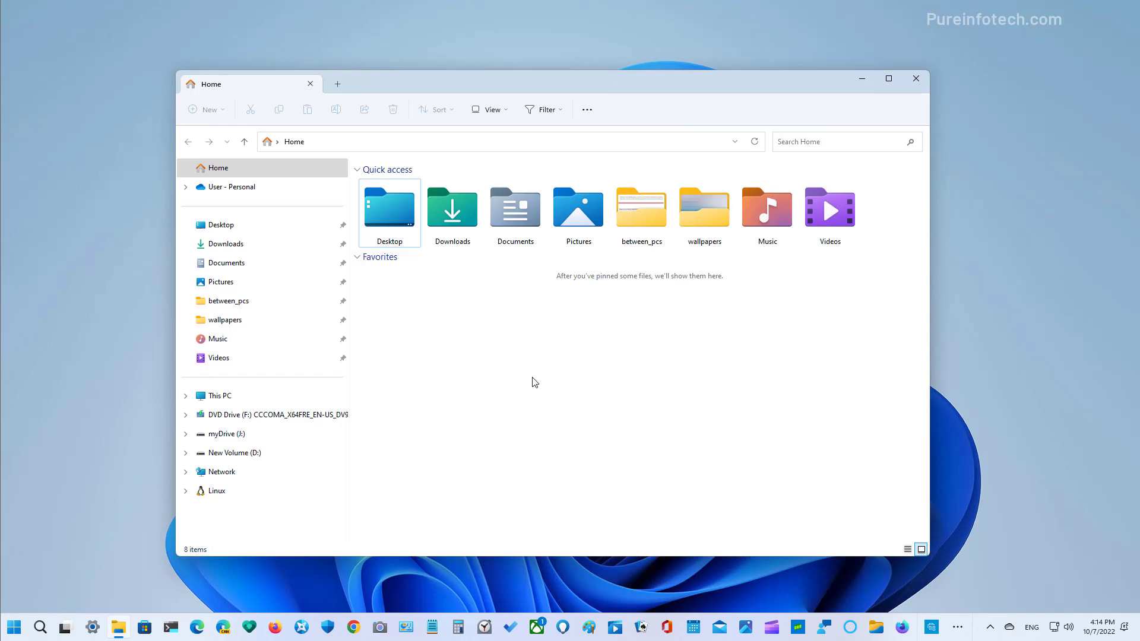
Add a second Home tab, then open Desktop and Downloads in new tabs via the context menu and middle-click.
left_click(340, 87)
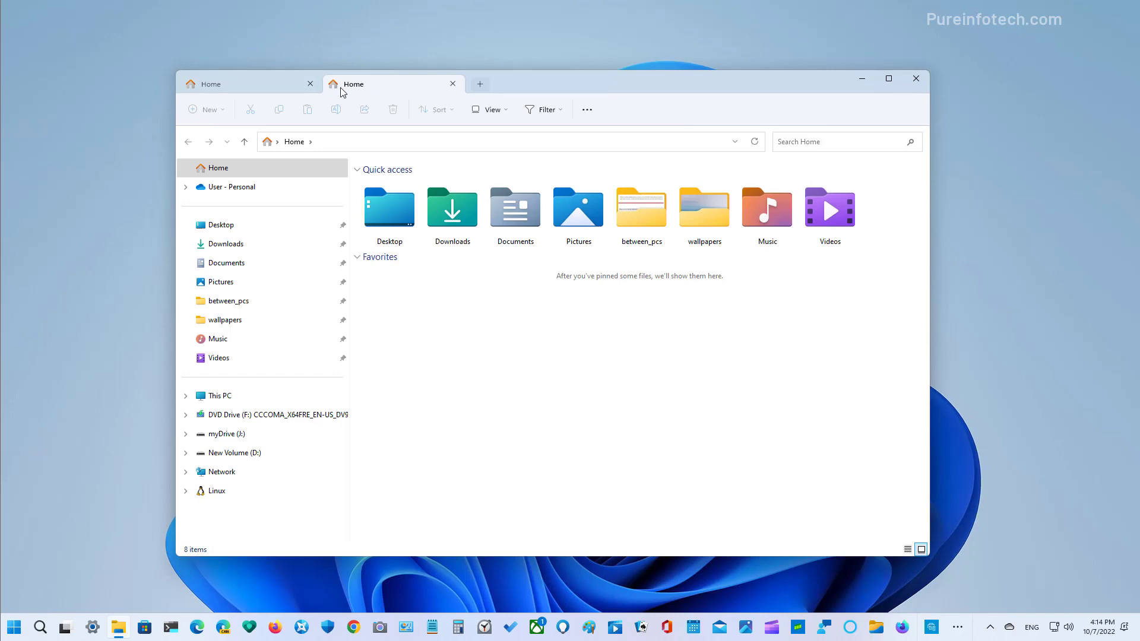
right_click(401, 211)
left_click(453, 266)
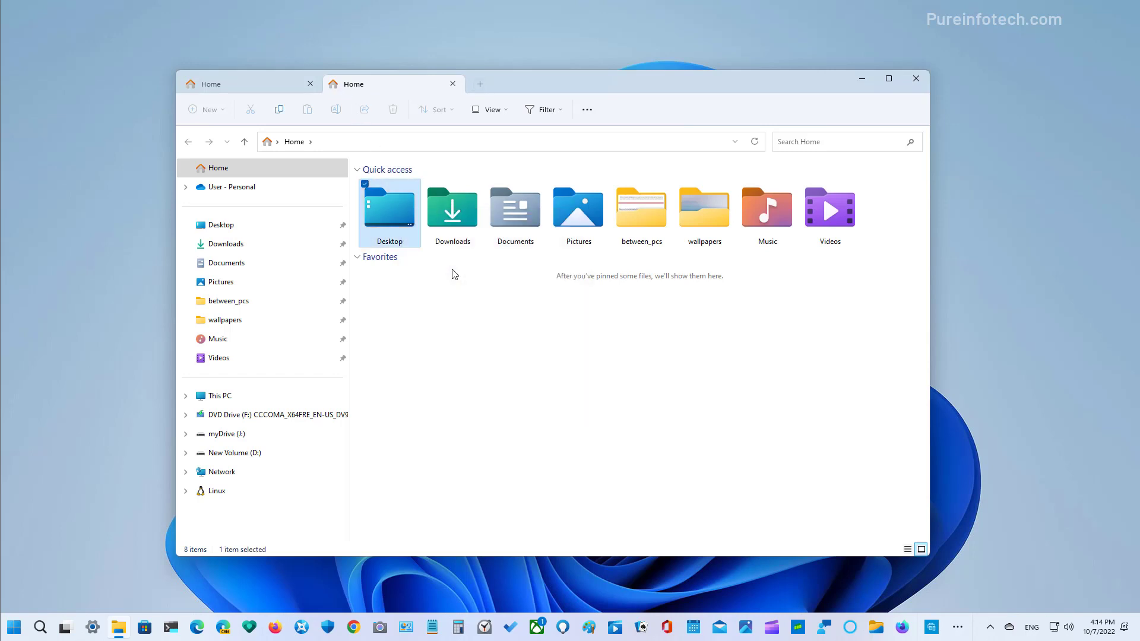
left_click(425, 91)
middle_click(401, 219)
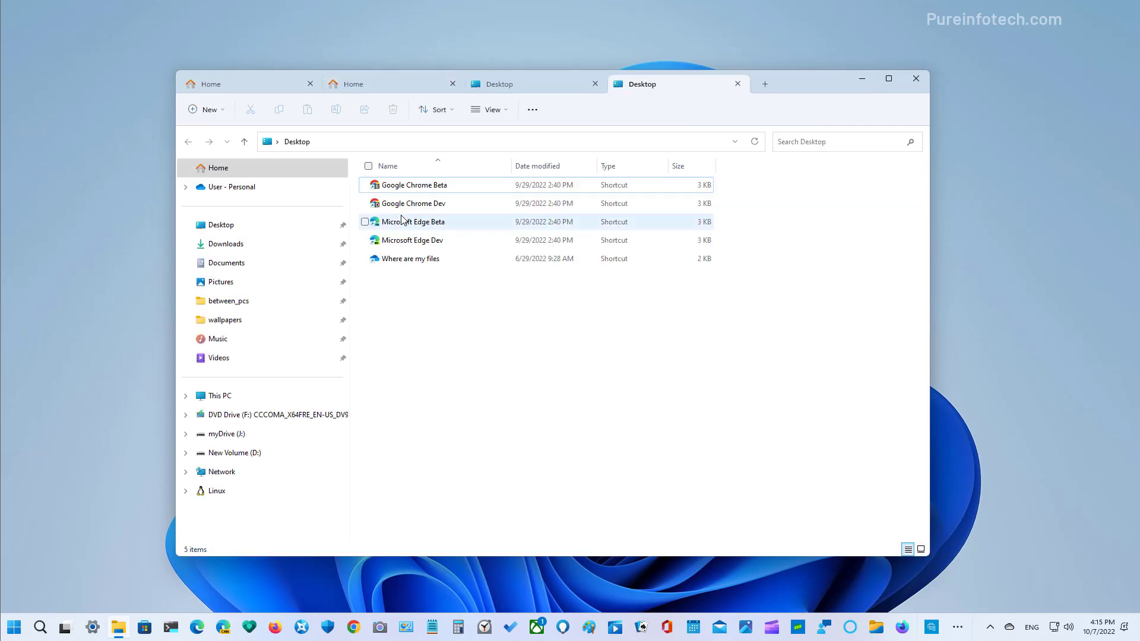
middle_click(224, 246)
Close the extra tab and review the right-click options for the Desktop and Home tabs.
key("ctrl+w")
key("ctrl+w")
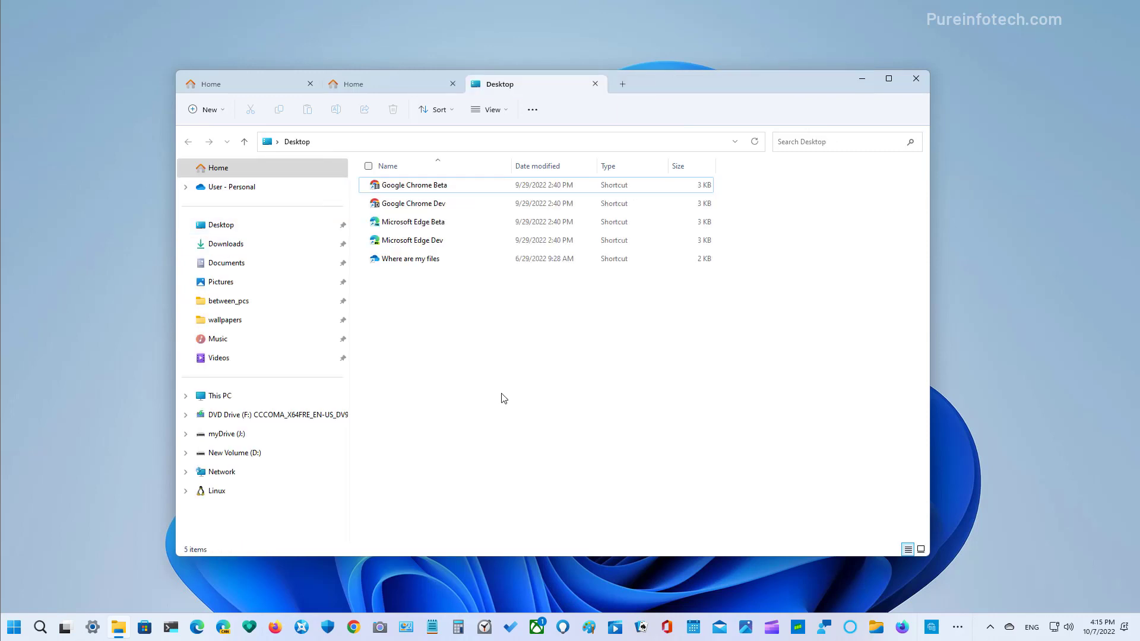
right_click(528, 87)
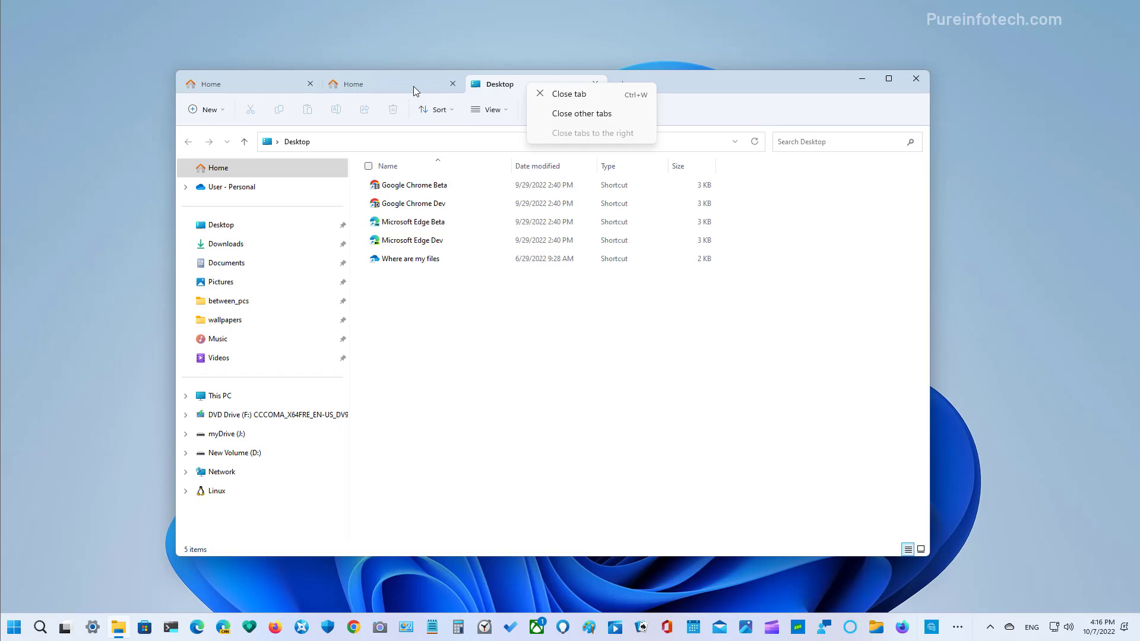
key("Escape")
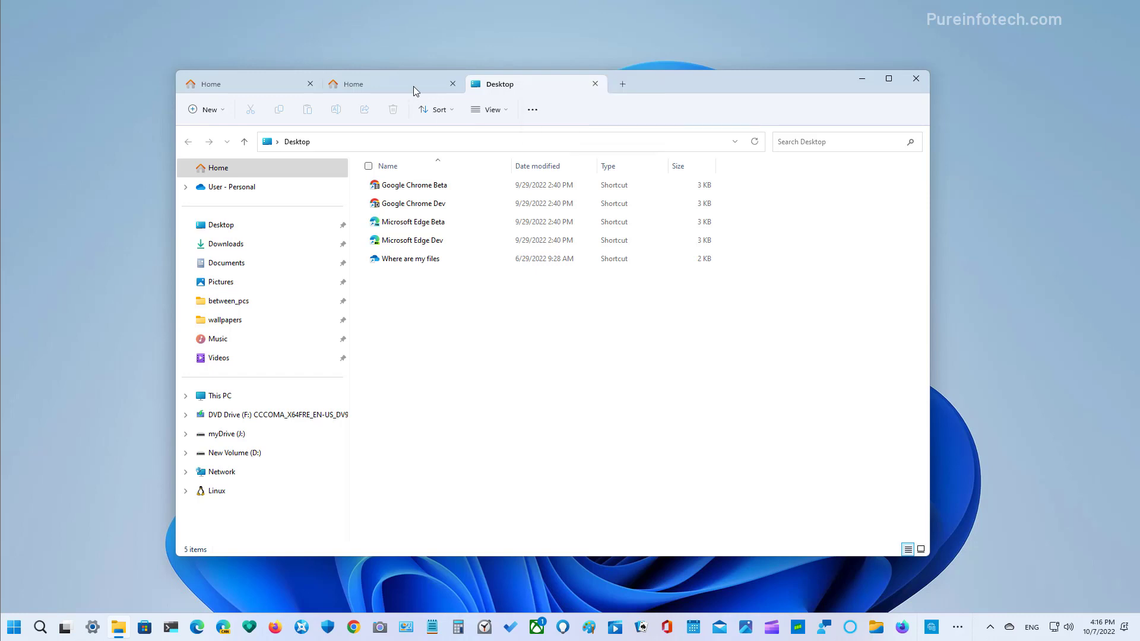
left_click(414, 90)
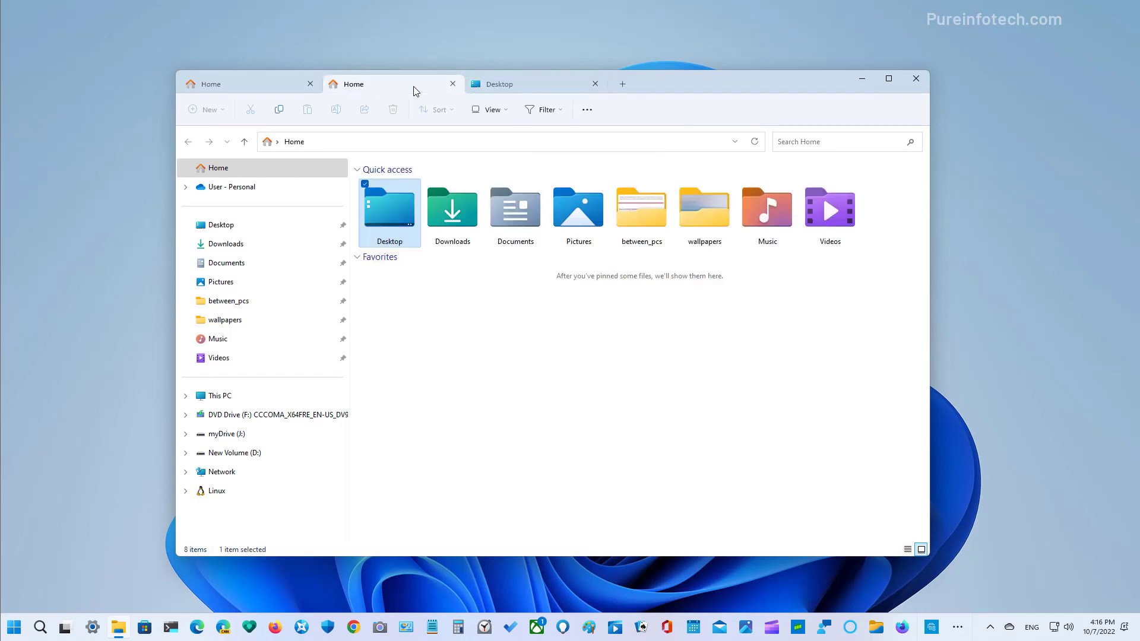
right_click(414, 91)
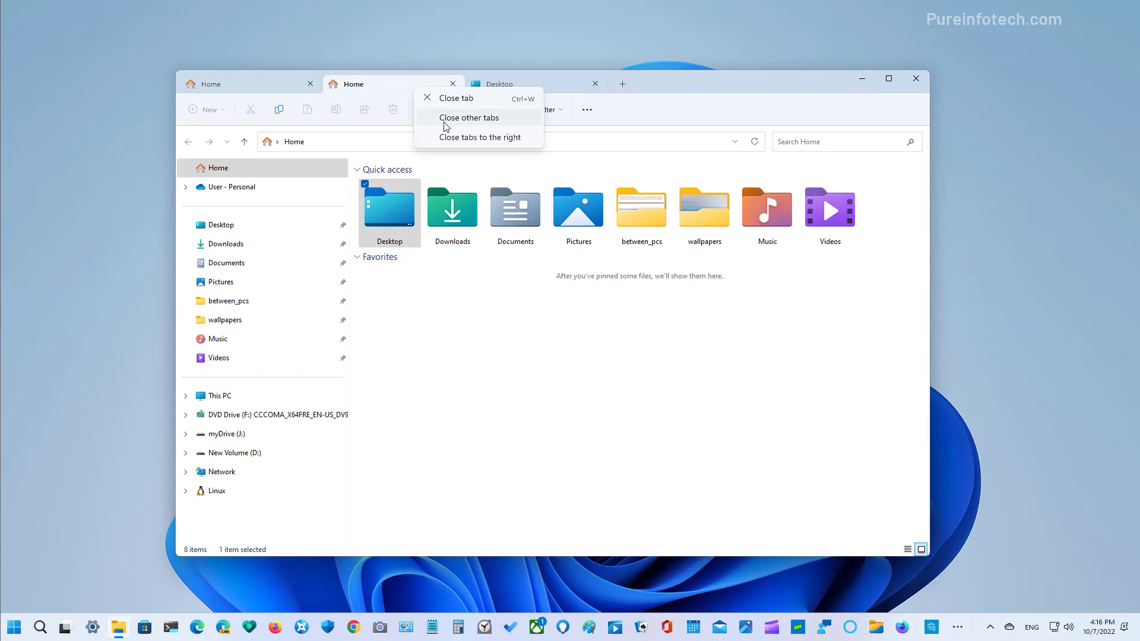
left_click(516, 83)
left_click(517, 84)
right_click(517, 84)
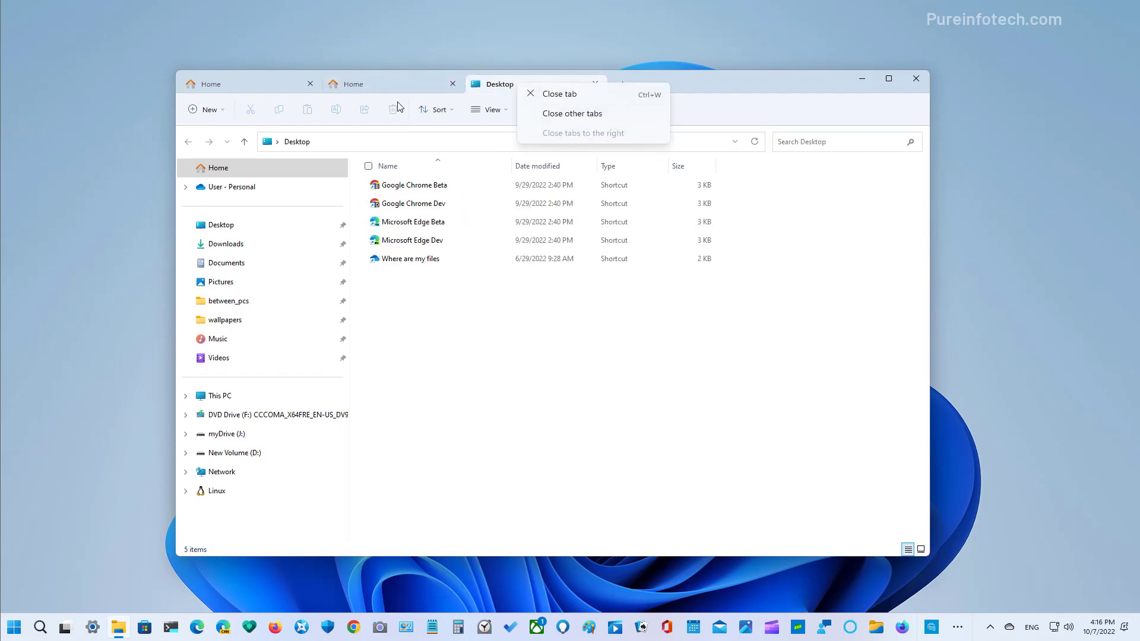
left_click(389, 84)
Drag the Desktop tab between the two Home tabs and try detaching the last Home tab.
left_click_drag(525, 88, 466, 110)
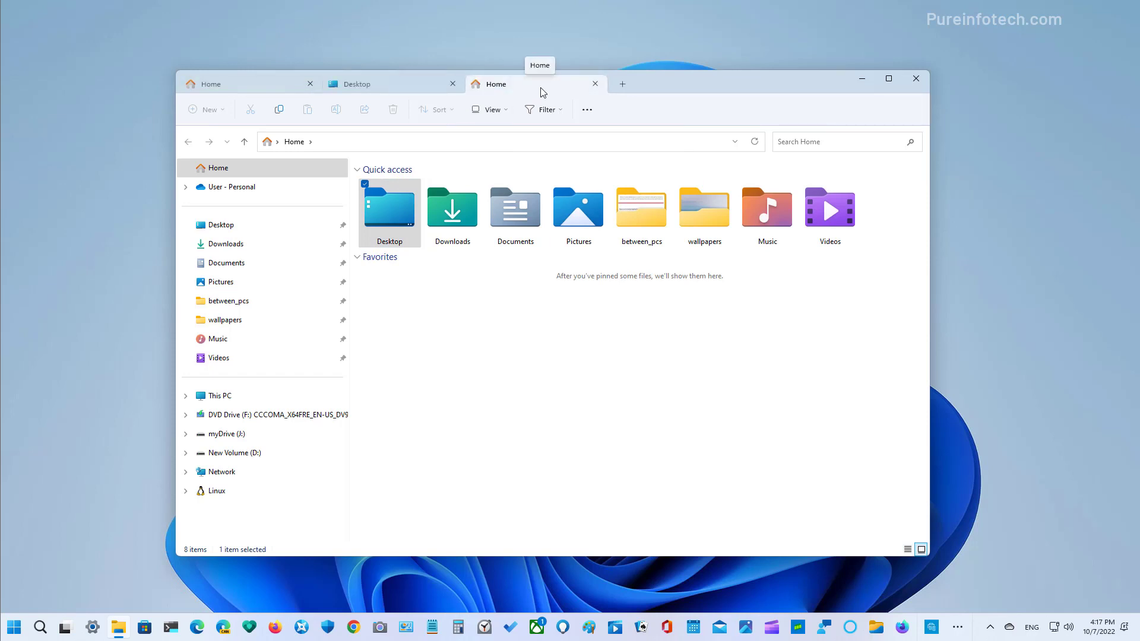
left_click_drag(542, 92, 441, 51)
left_click(415, 324)
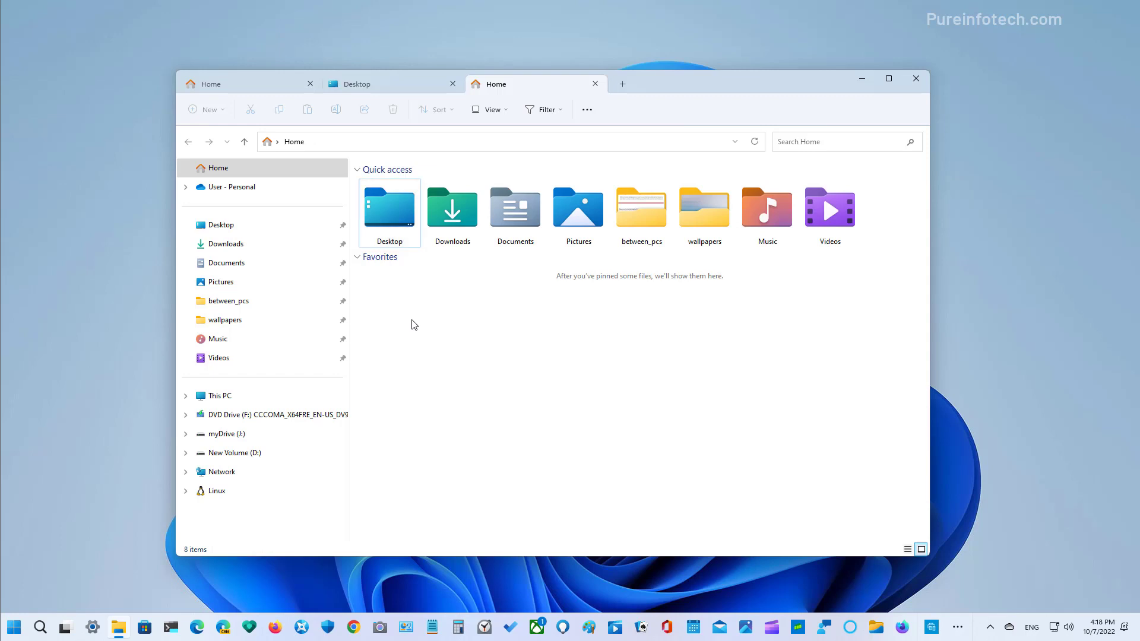
Open and close a new tab with Ctrl+T and Ctrl+W, then middle-click the extra Home tab closed.
key("ctrl+t")
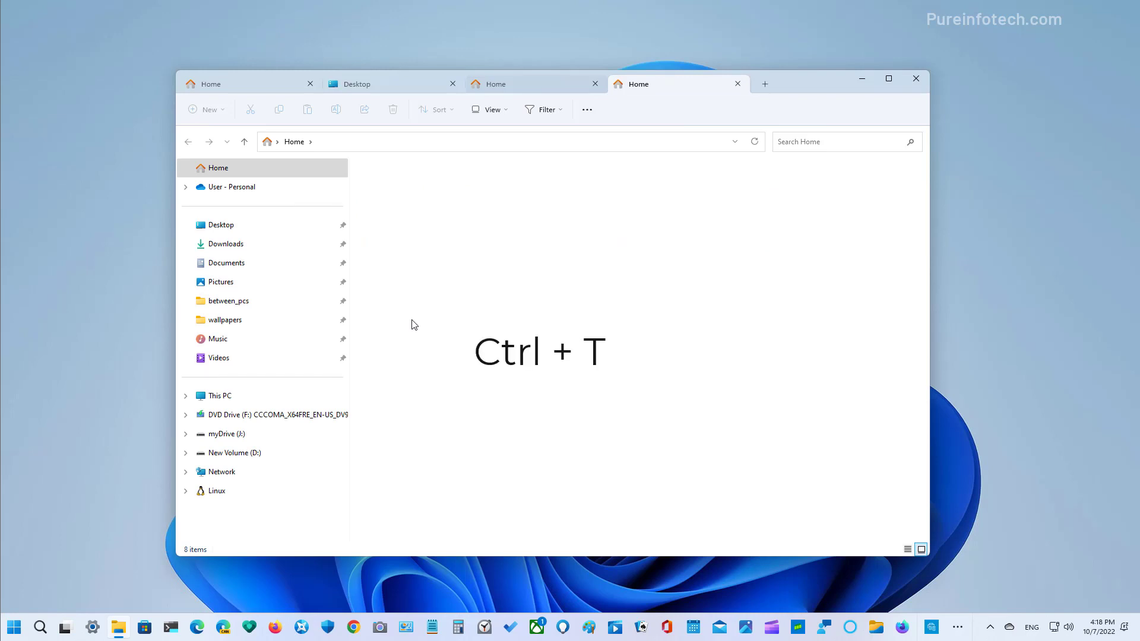
key("ctrl+w")
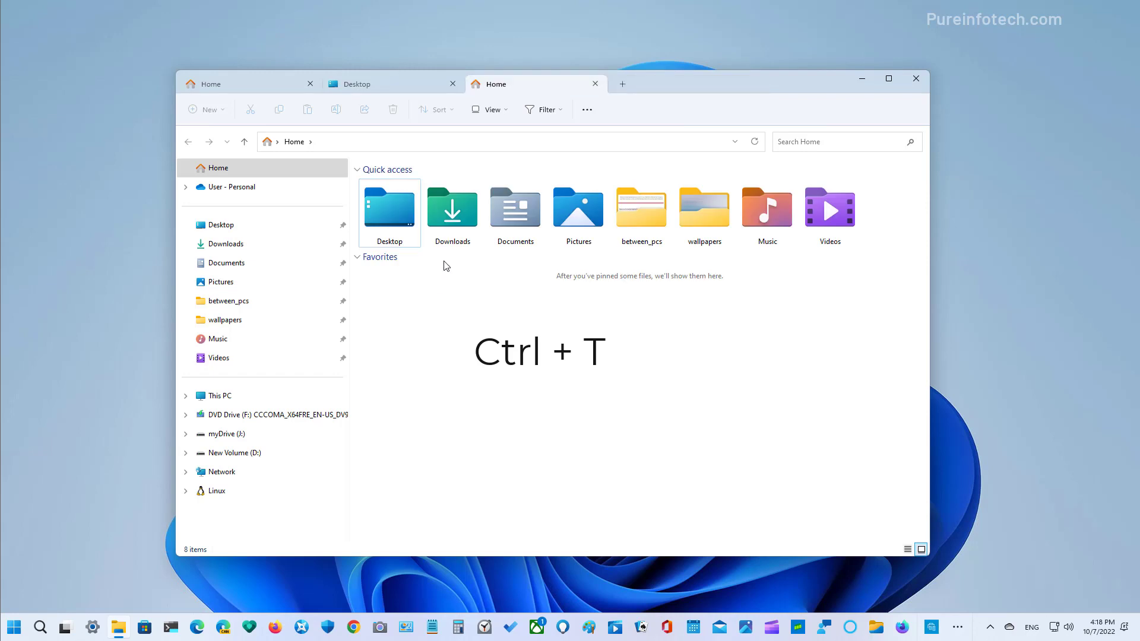
middle_click(534, 90)
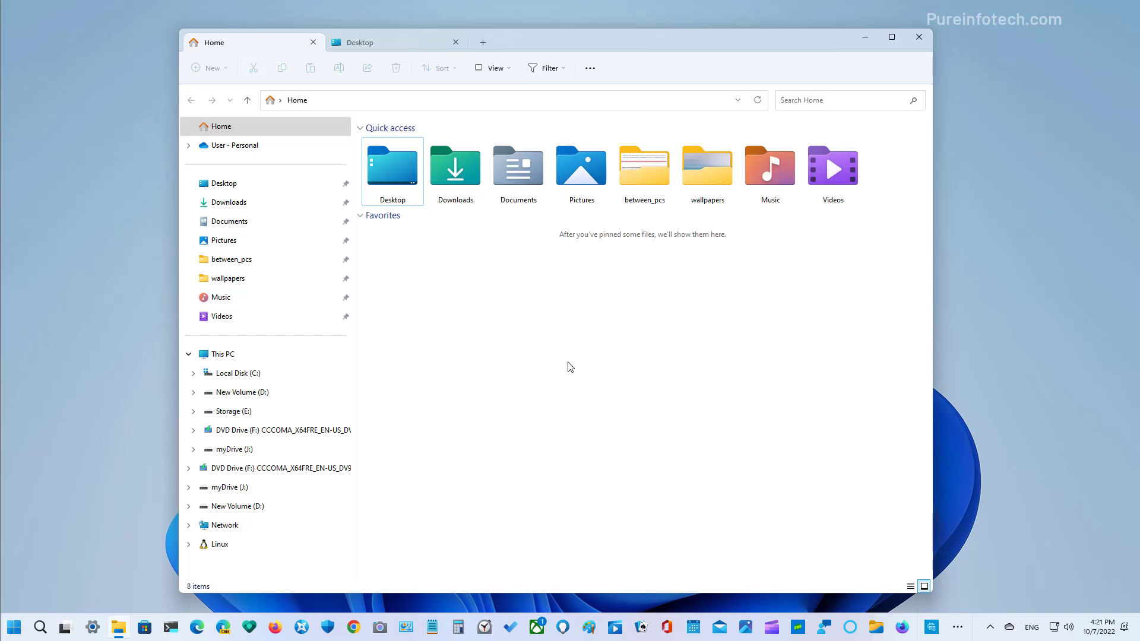
Deselect the Desktop tile and switch to This PC to view its drives.
left_click(563, 347)
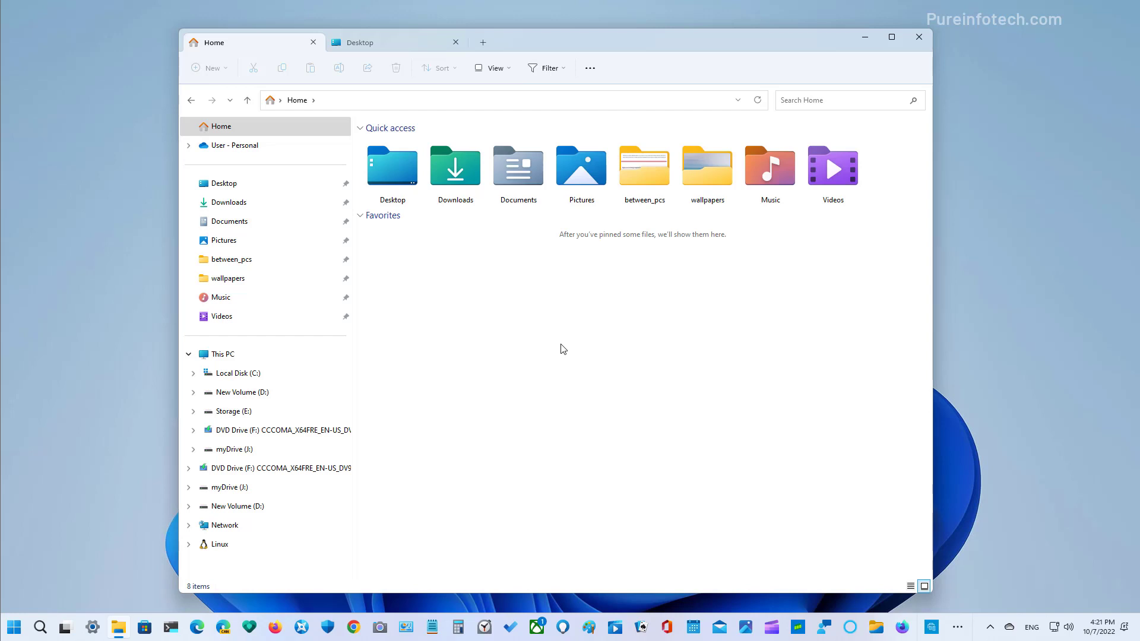
left_click(226, 360)
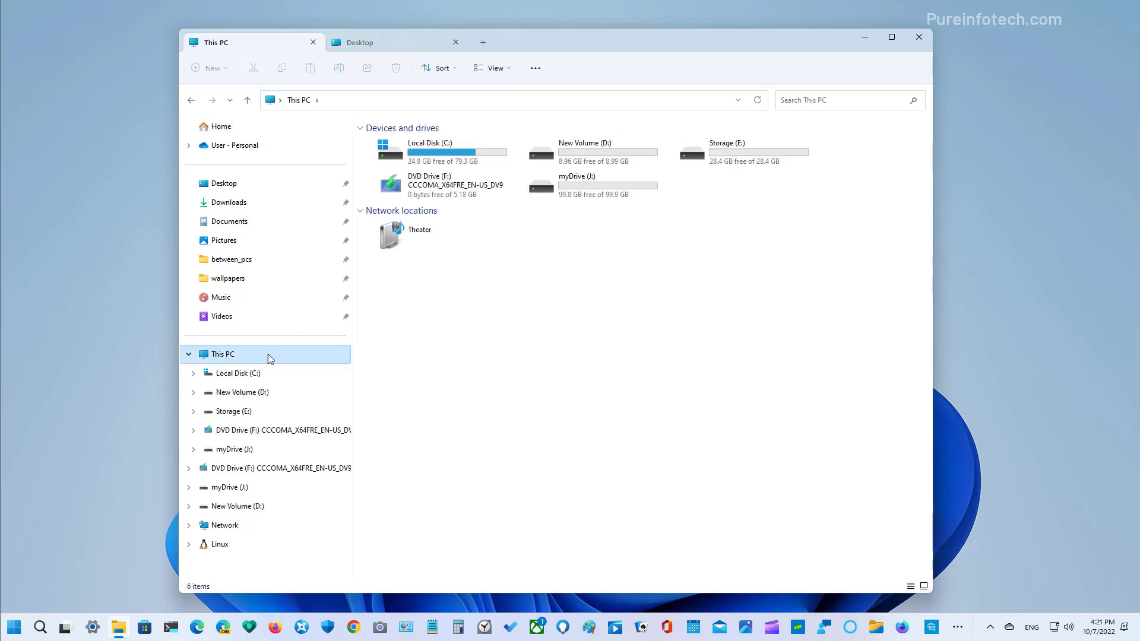
left_click(440, 325)
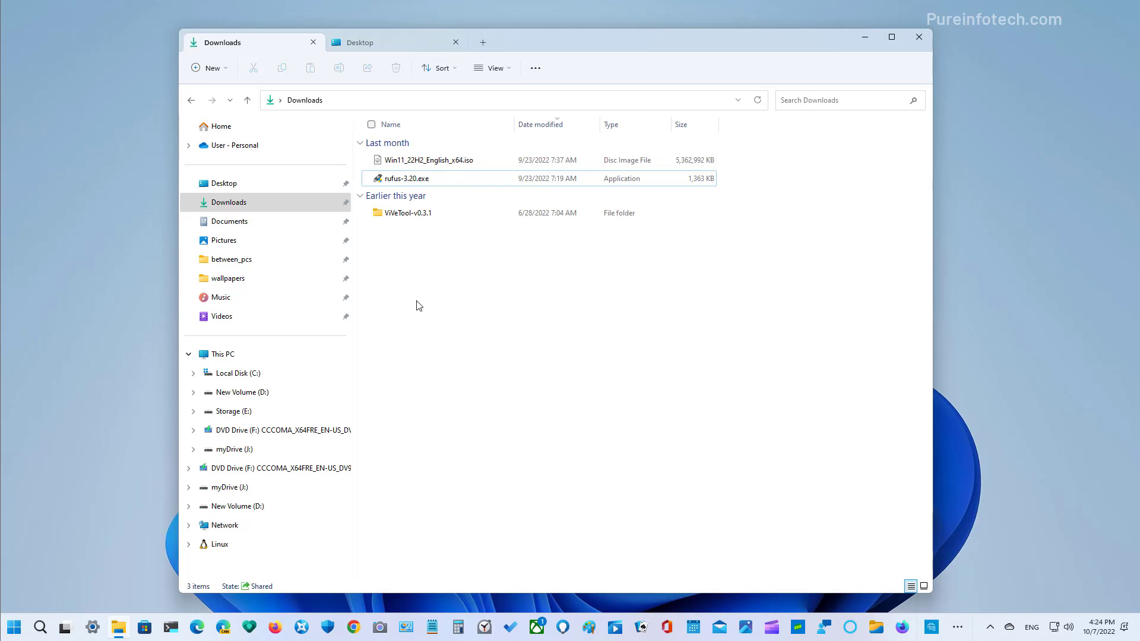
Select rufus-3.20.exe and bring up its Share options for nearby devices.
left_click(418, 180)
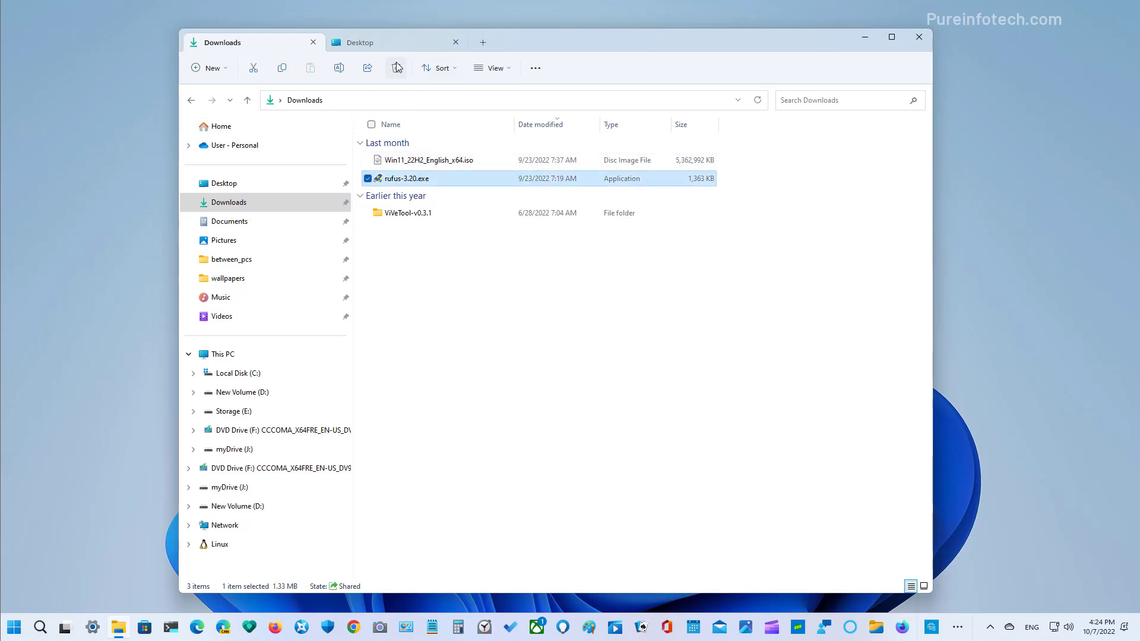
left_click(369, 67)
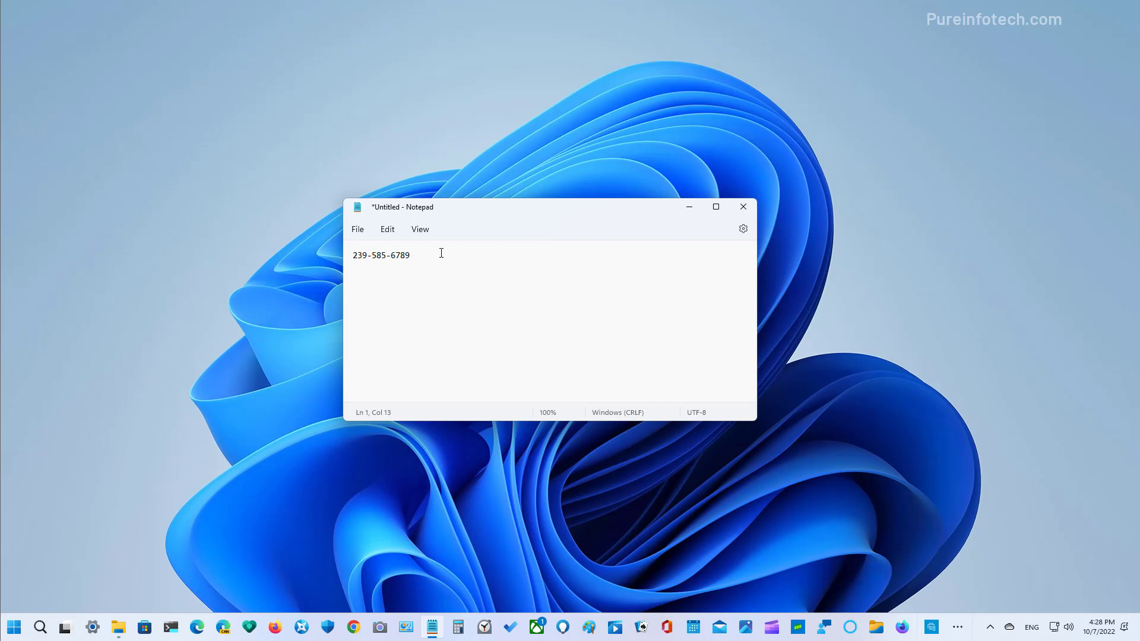
Copy the whole phone-number line, then expand and dismiss the Call number app suggestions.
key("ctrl+a")
right_click(383, 259)
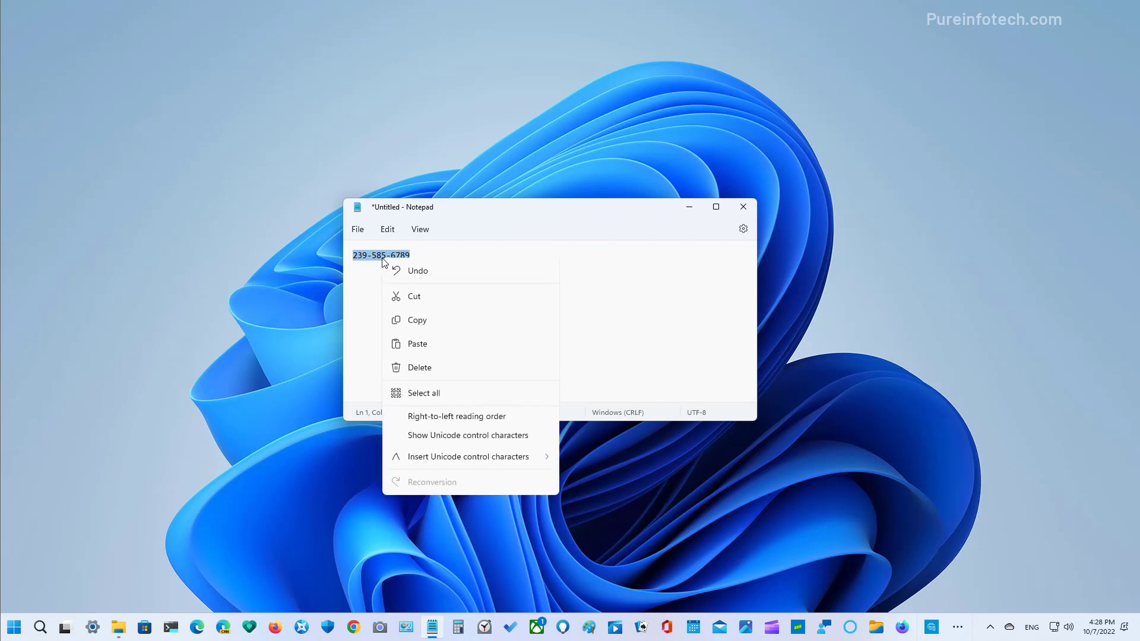
left_click(422, 321)
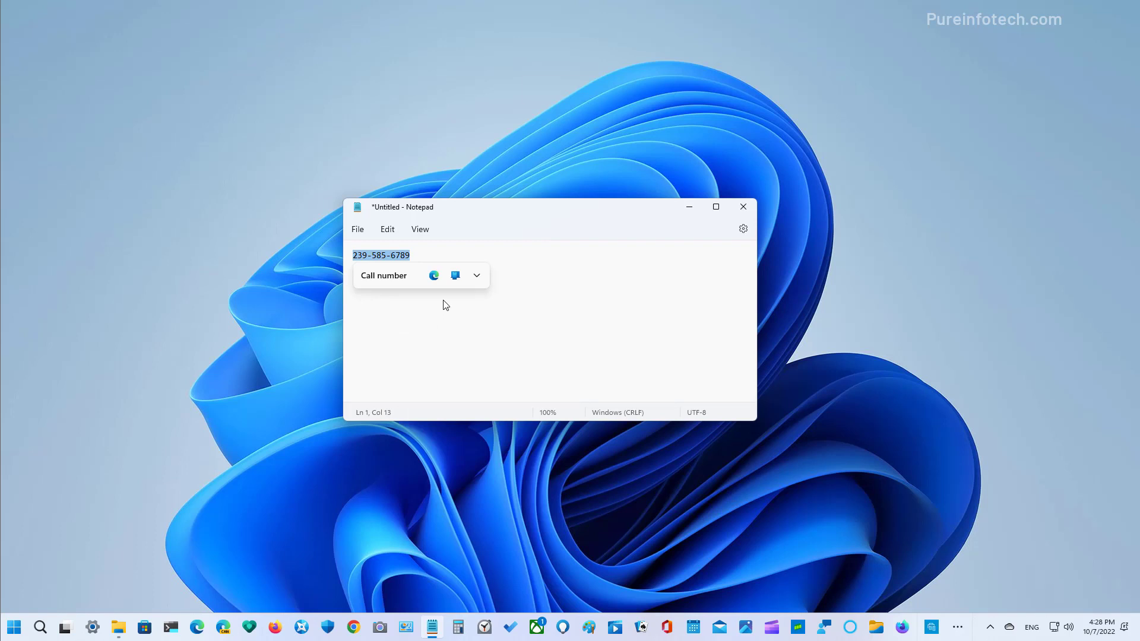
left_click(476, 278)
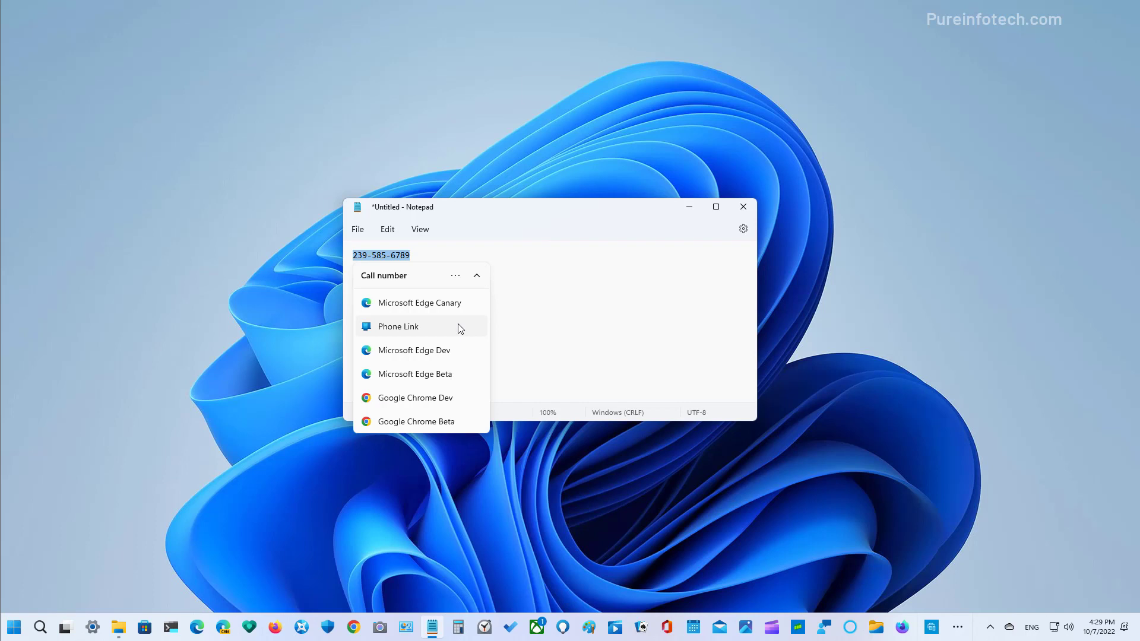
left_click(420, 256)
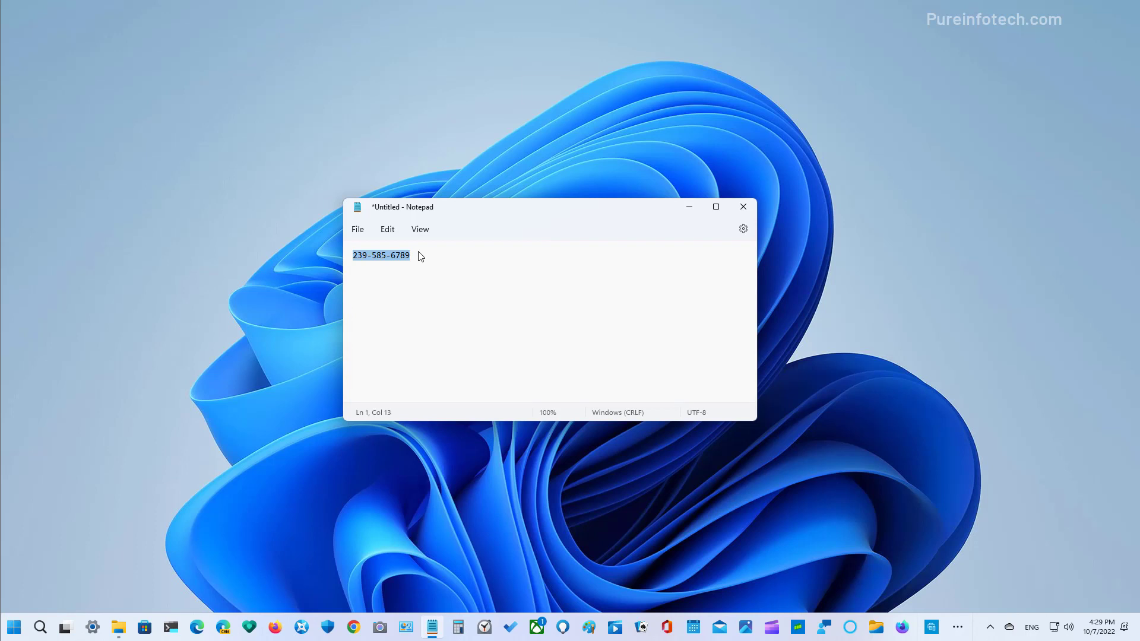
Open Settings and go to the System > Clipboard page.
left_click(92, 627)
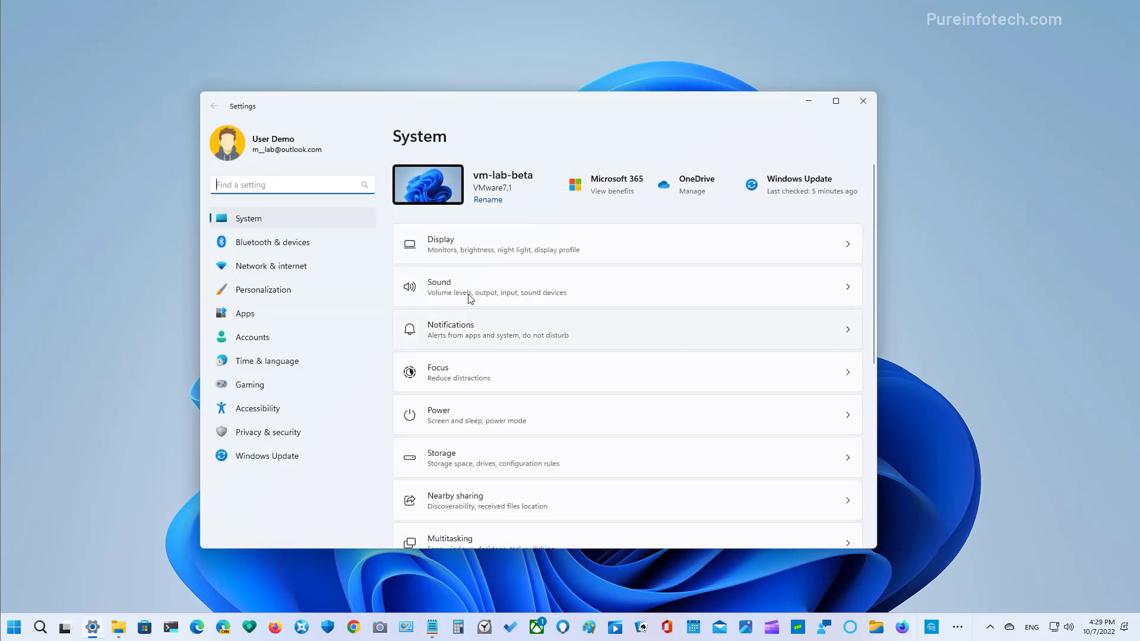
scroll(481, 289, "down", 5)
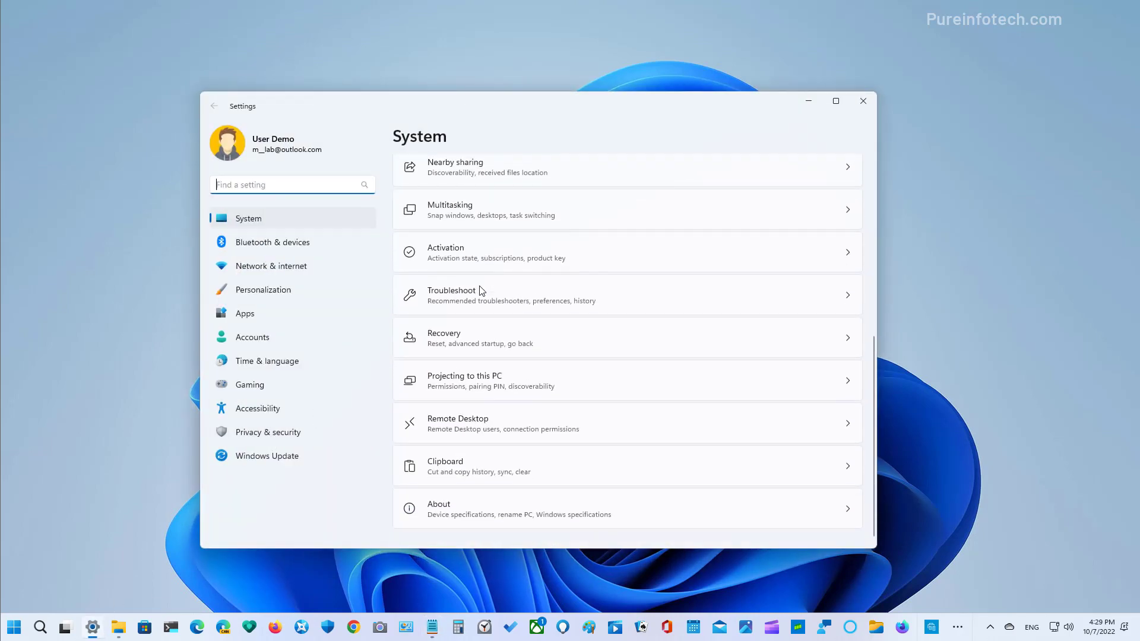
left_click(462, 471)
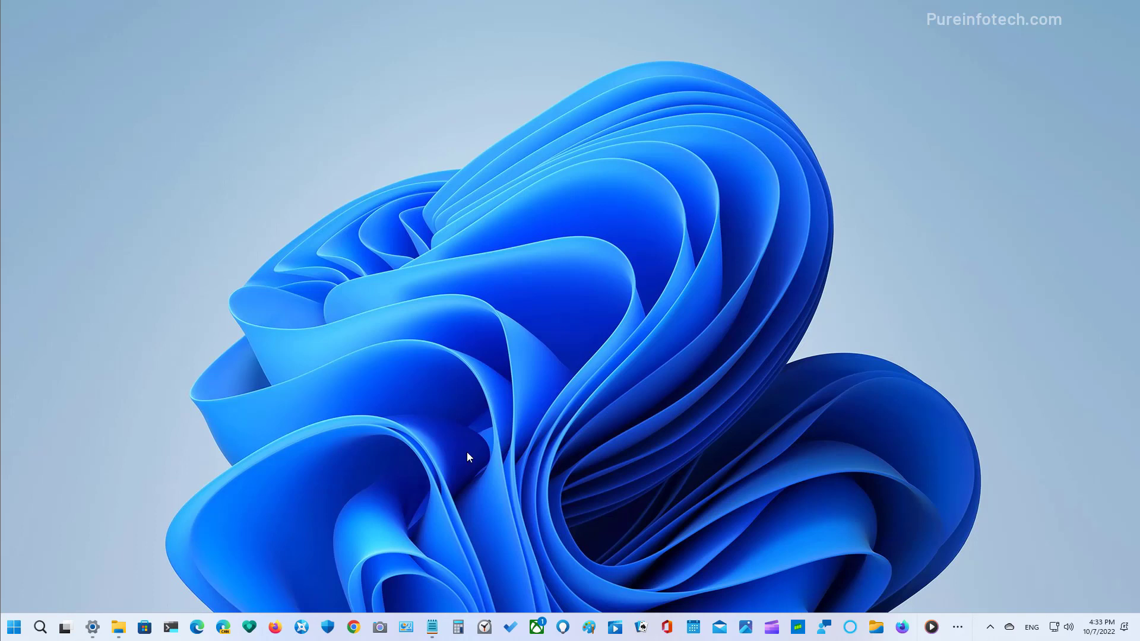
Show the taskbar overflow apps and check the Media Player jump list.
left_click(958, 629)
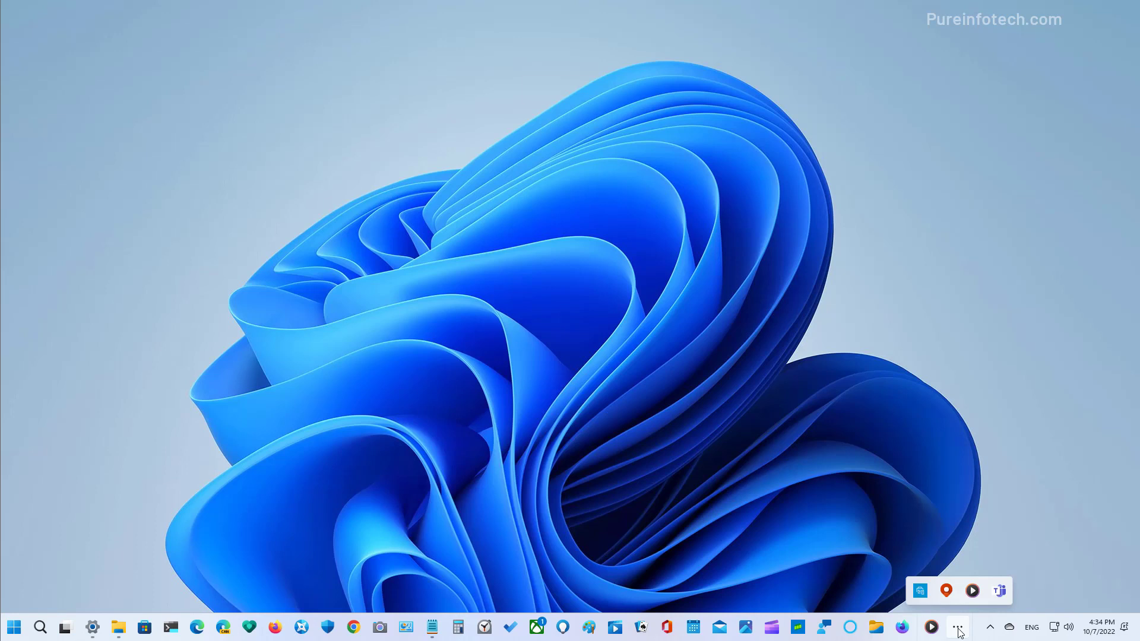
right_click(972, 594)
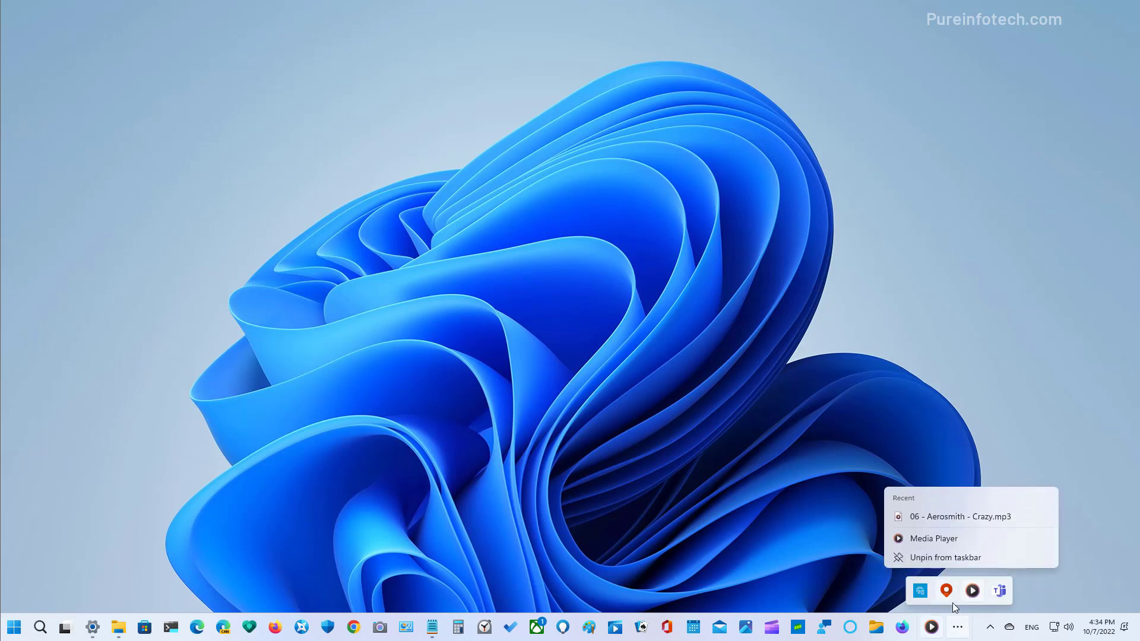
left_click(953, 603)
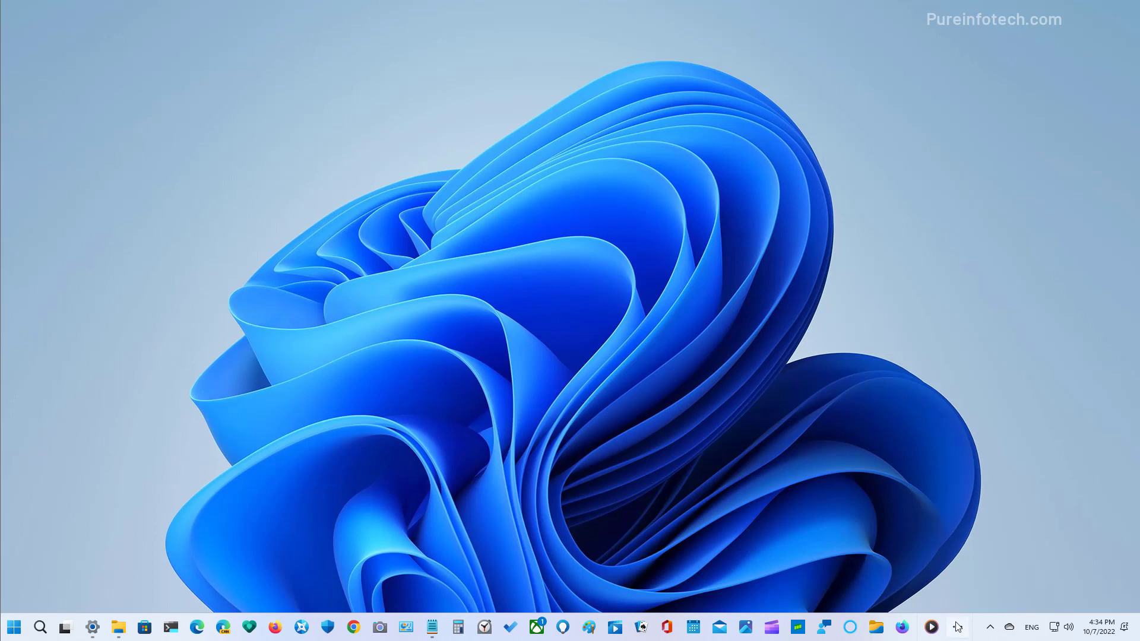
left_click(957, 627)
left_click(958, 627)
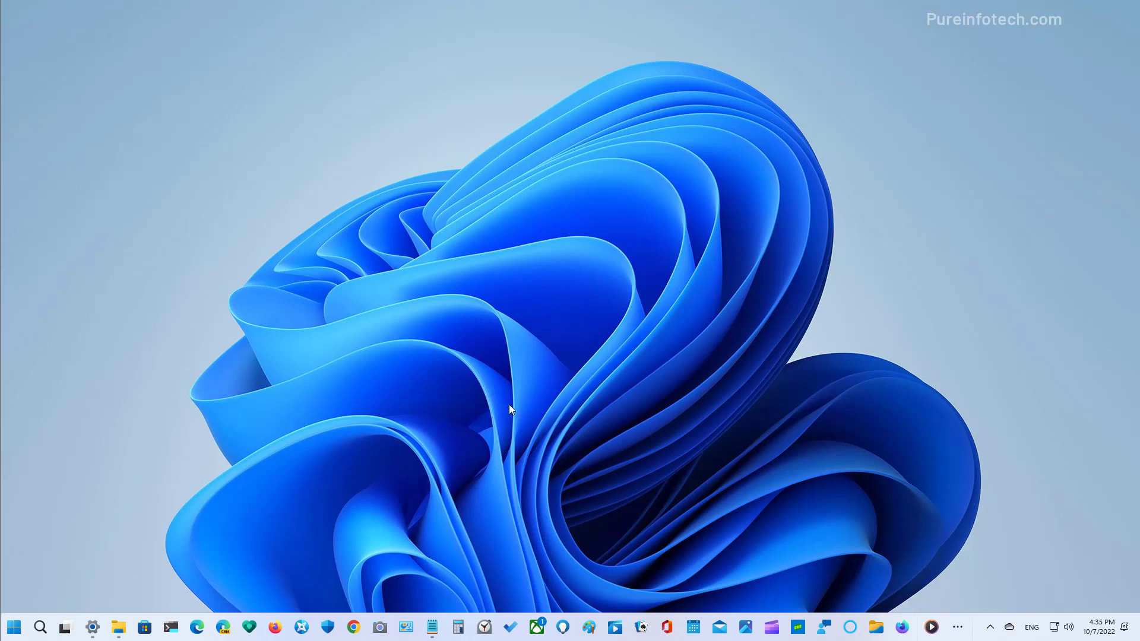
Unpin Firefox Nightly, Files and one more app from the taskbar.
right_click(902, 627)
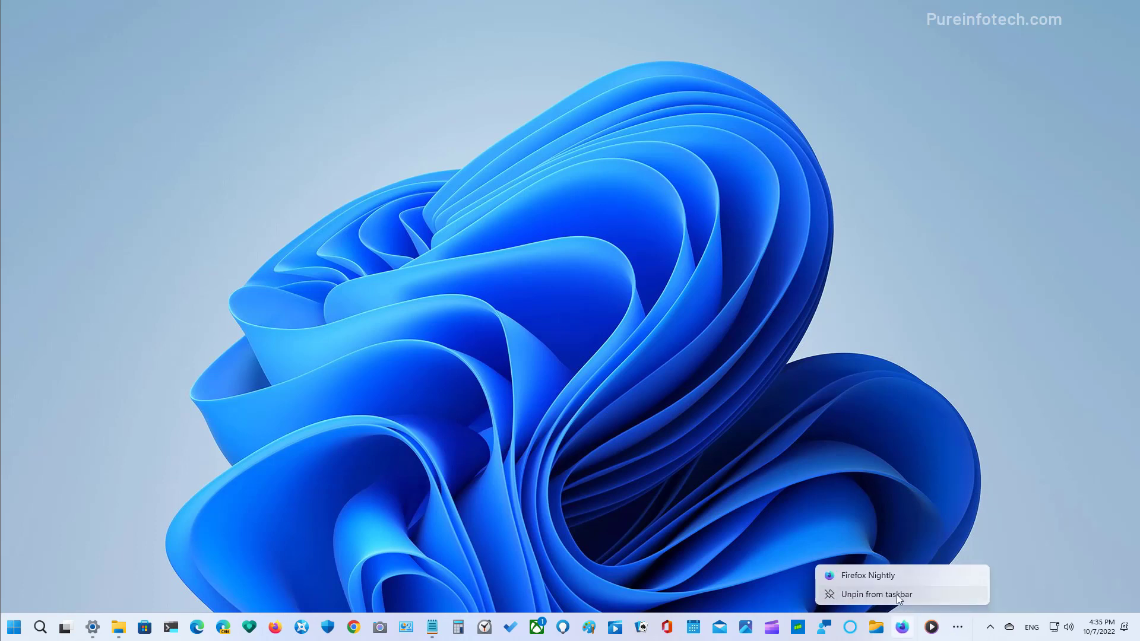
left_click(876, 595)
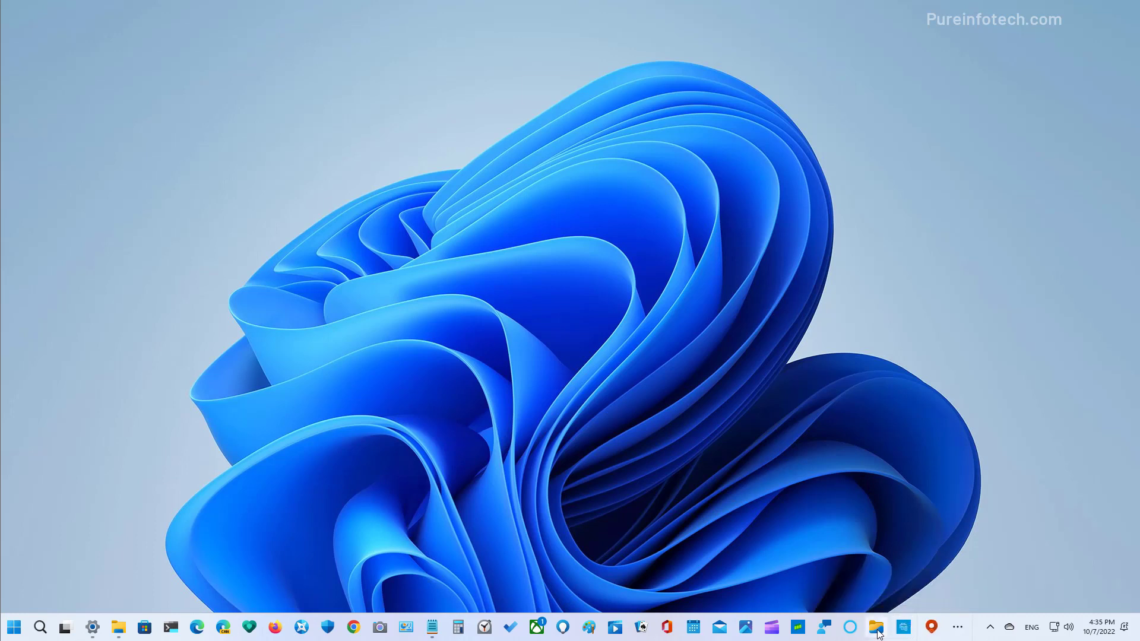
right_click(874, 621)
left_click(867, 594)
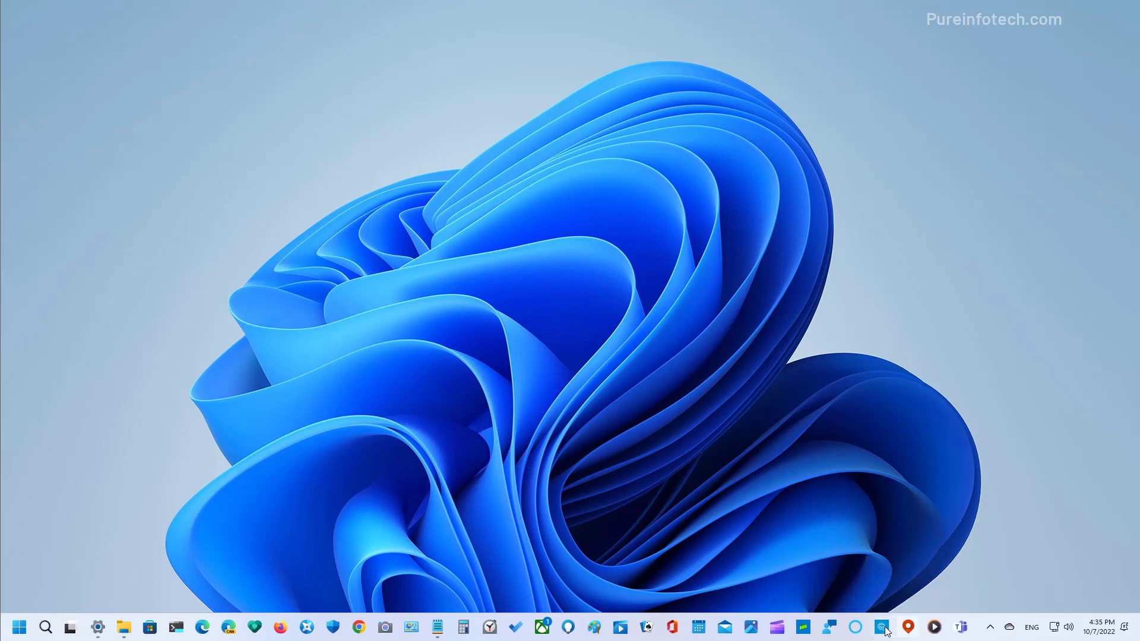
right_click(881, 627)
left_click(876, 594)
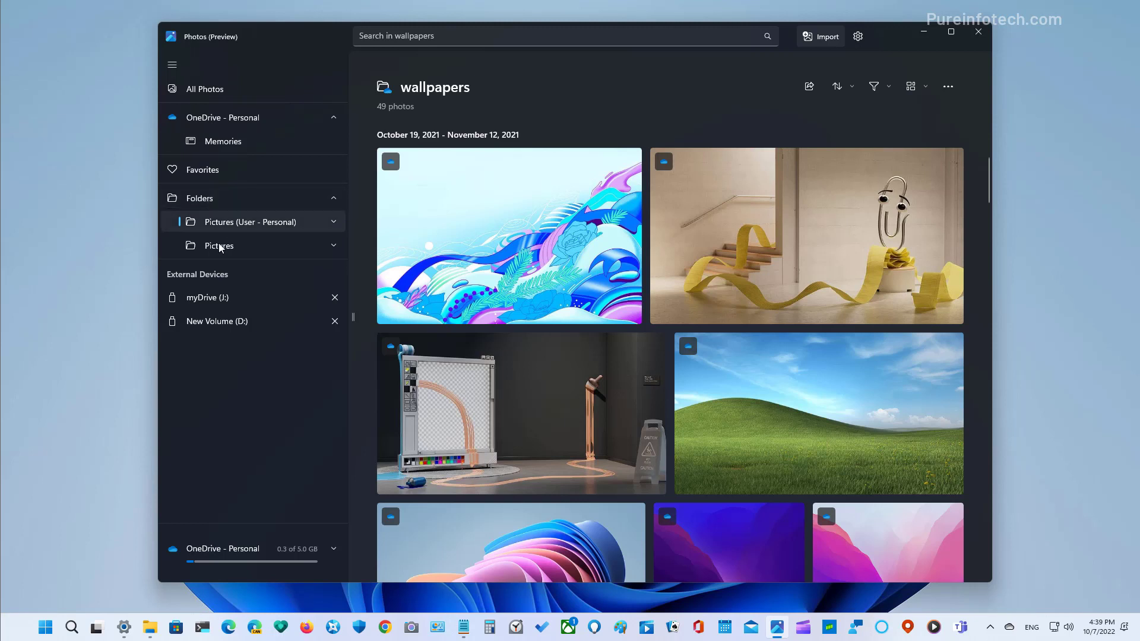
Expand the Pictures folder's subfolders in the Photos sidebar, then collapse them again.
left_click(335, 245)
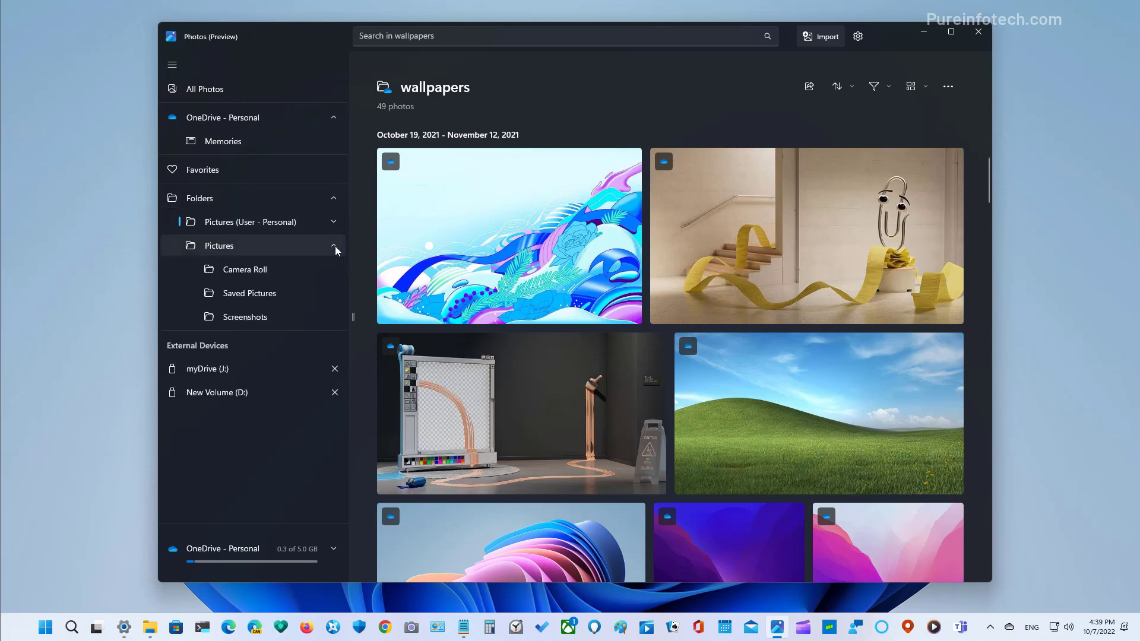
left_click(335, 246)
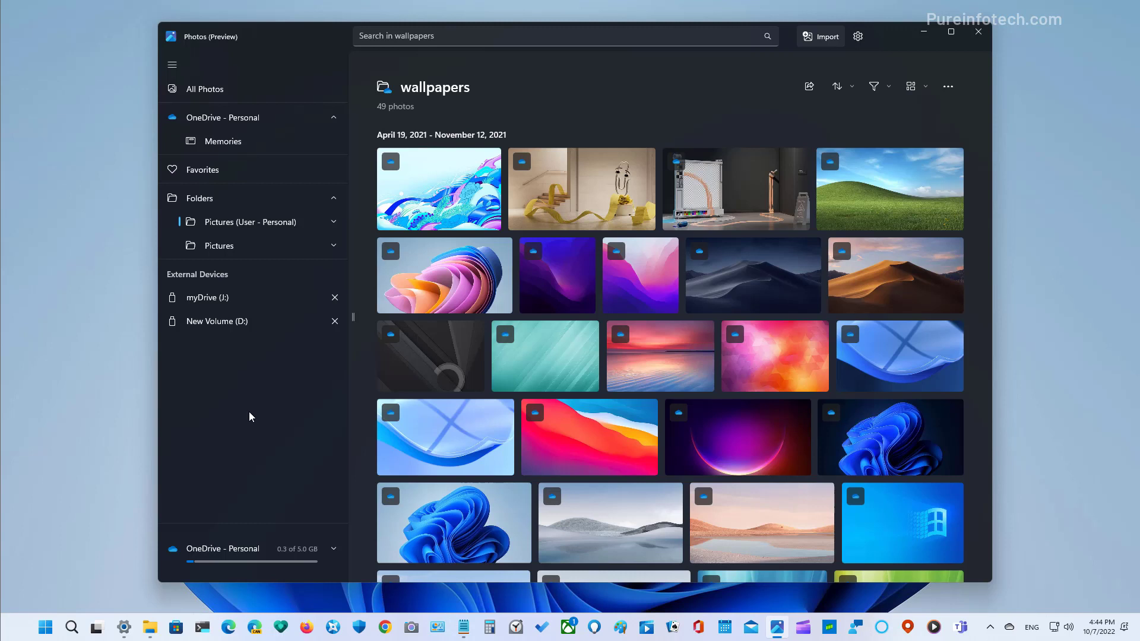
Check the gallery's Sort, Filter and View choices, click the search box, then open Photos Settings.
left_click(852, 88)
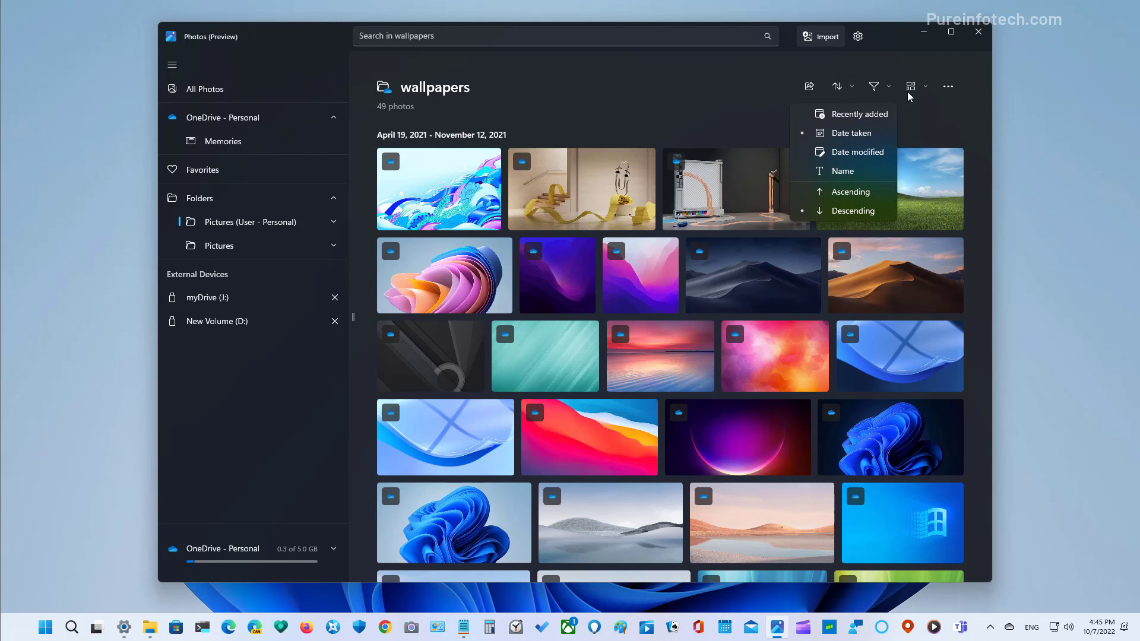
left_click(889, 88)
left_click(889, 88)
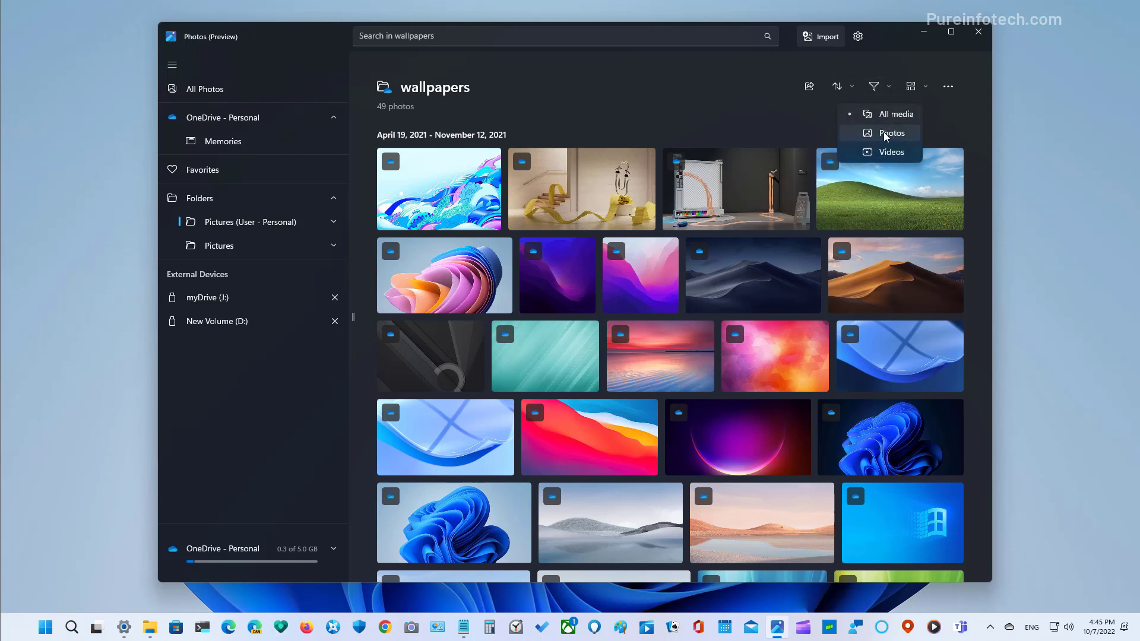
left_click(946, 112)
left_click(926, 88)
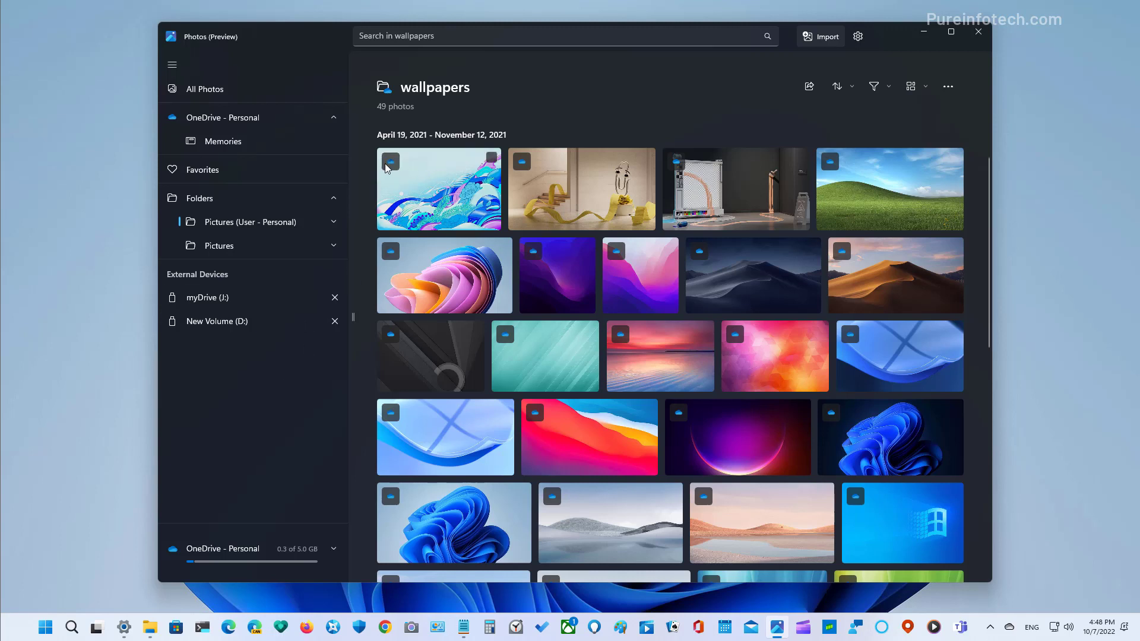
left_click(454, 38)
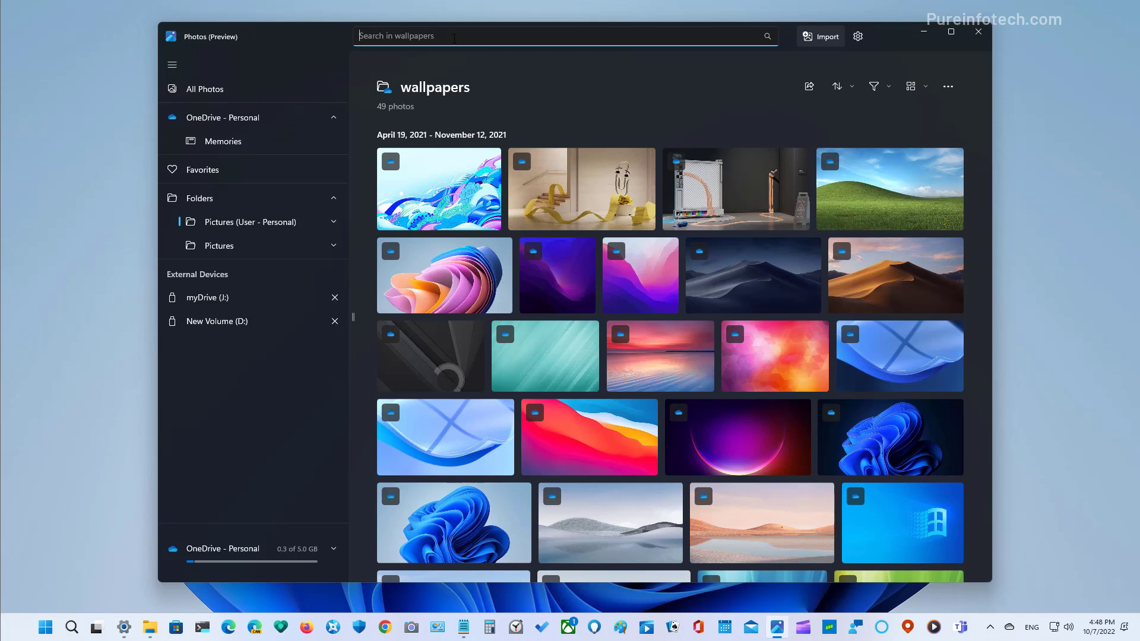
left_click(858, 36)
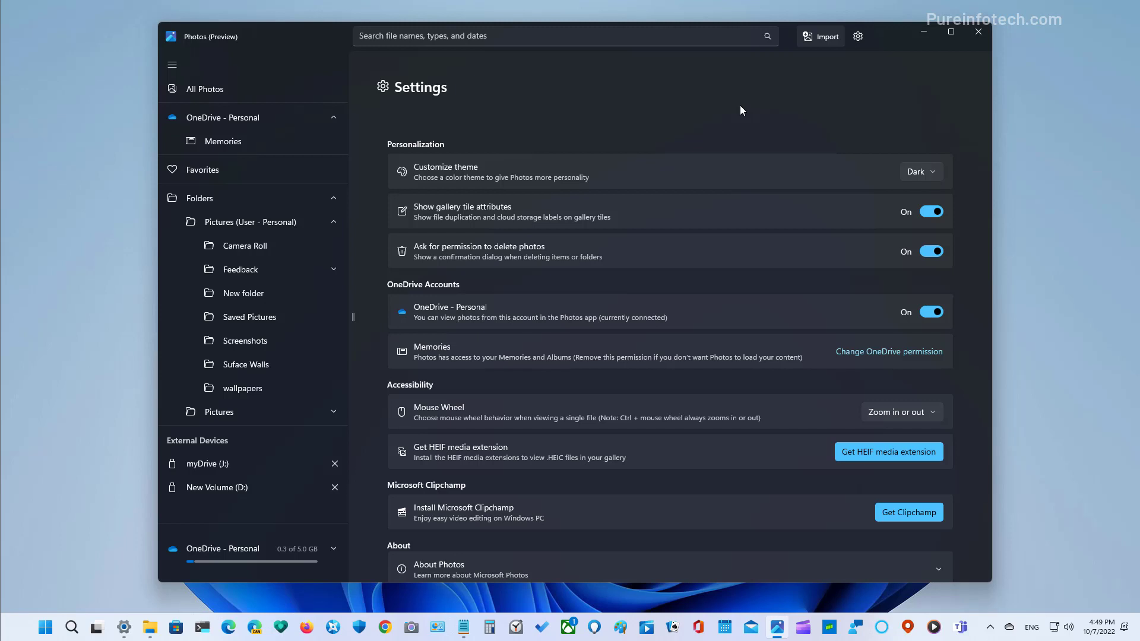
left_click(920, 174)
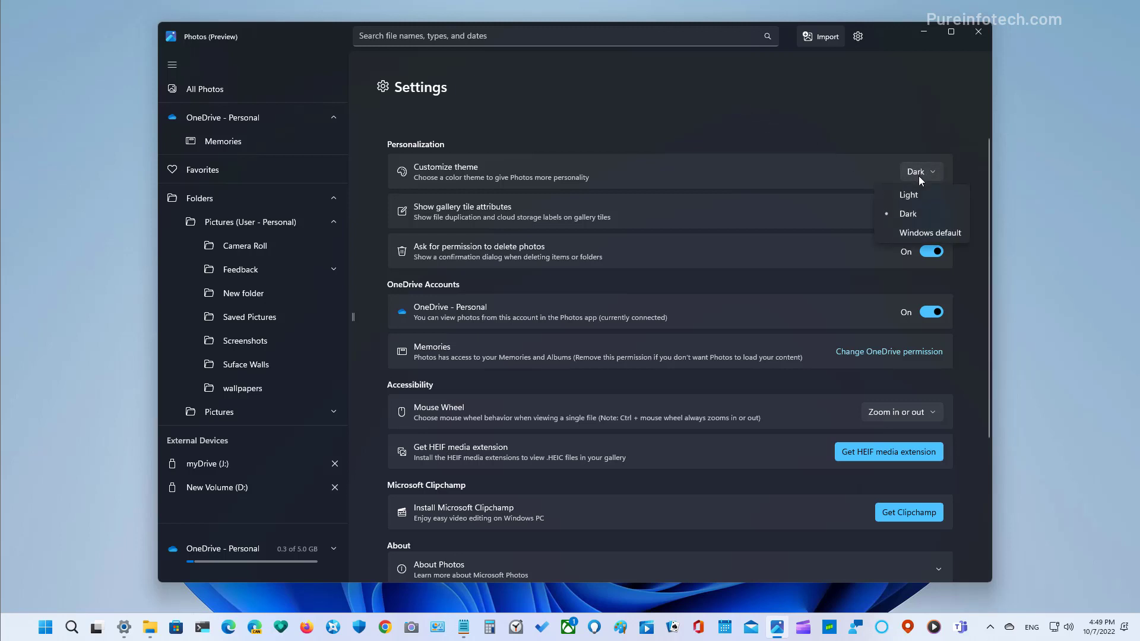
left_click(916, 195)
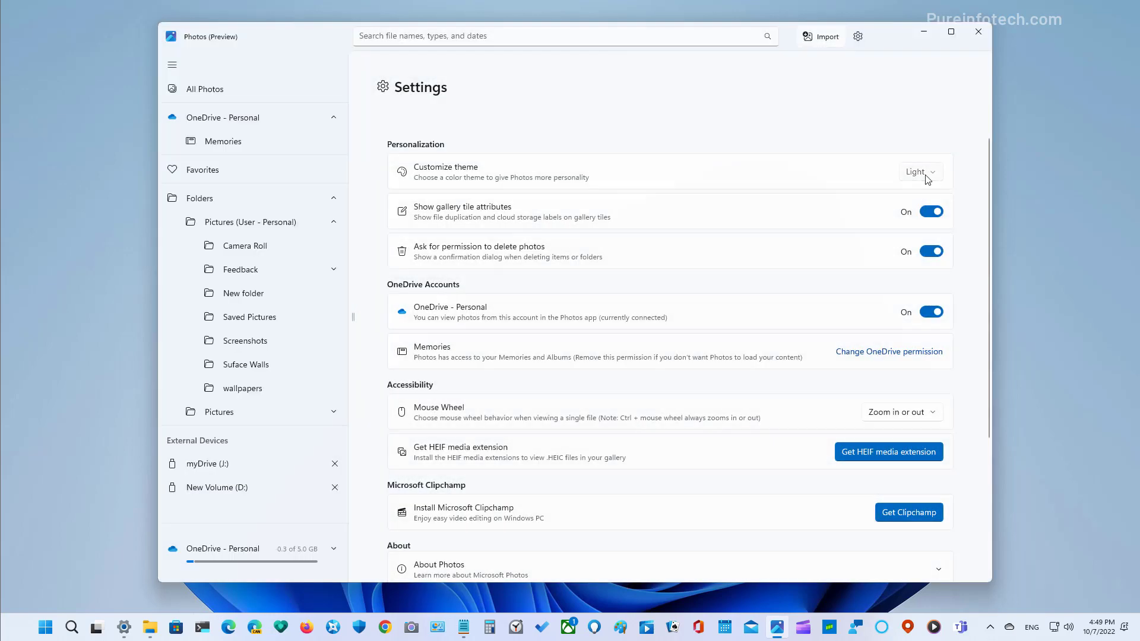
left_click(920, 173)
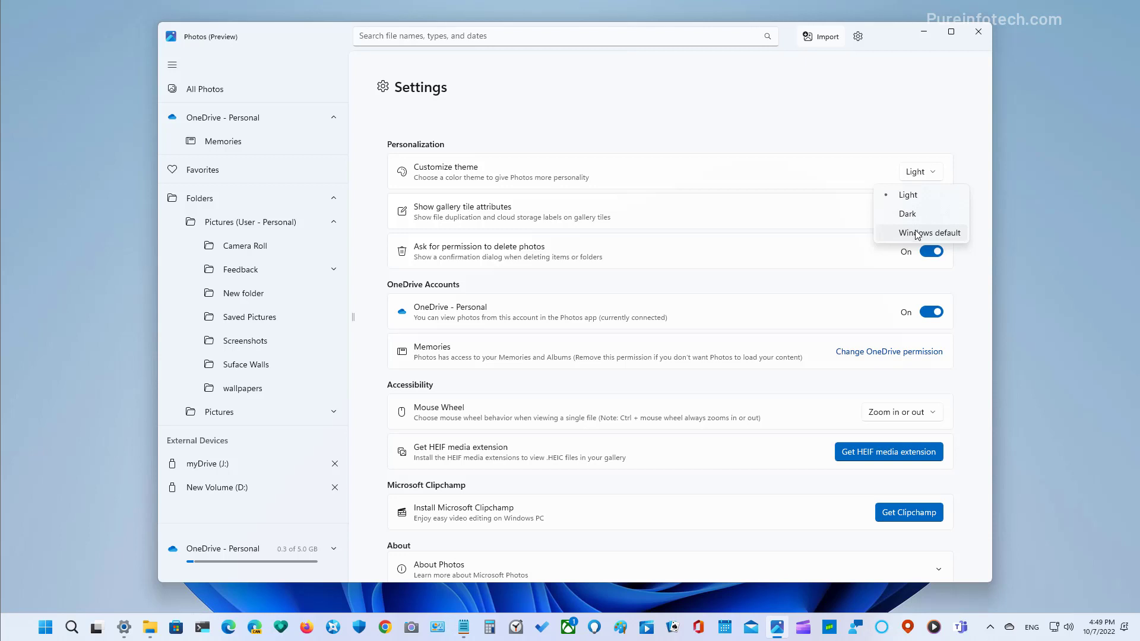
left_click(908, 213)
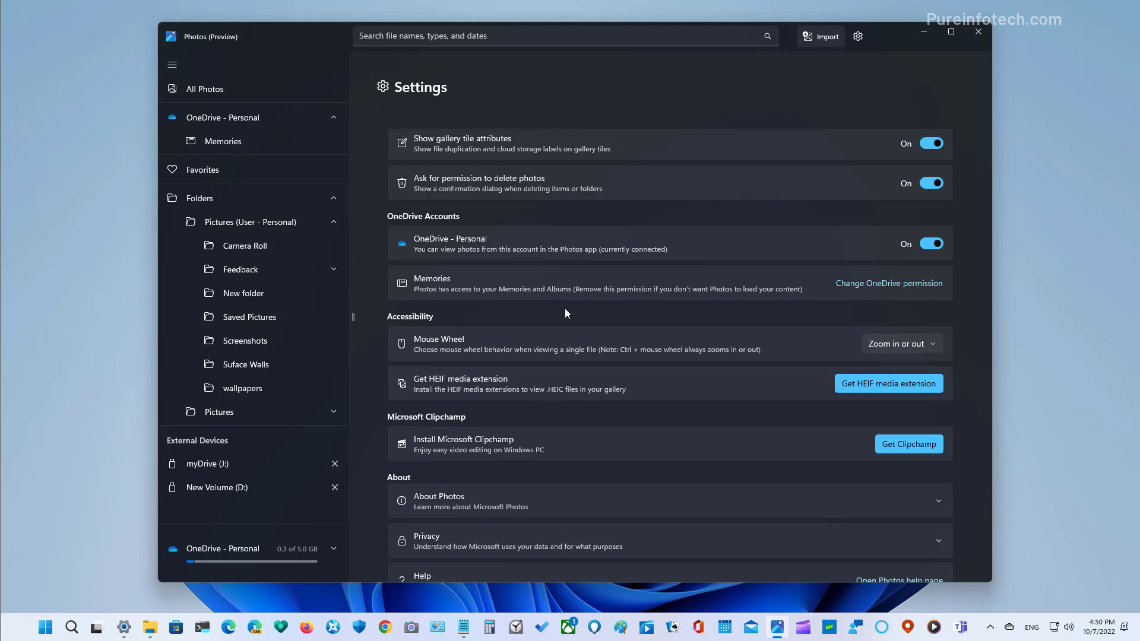
scroll(565, 309, "down", 3)
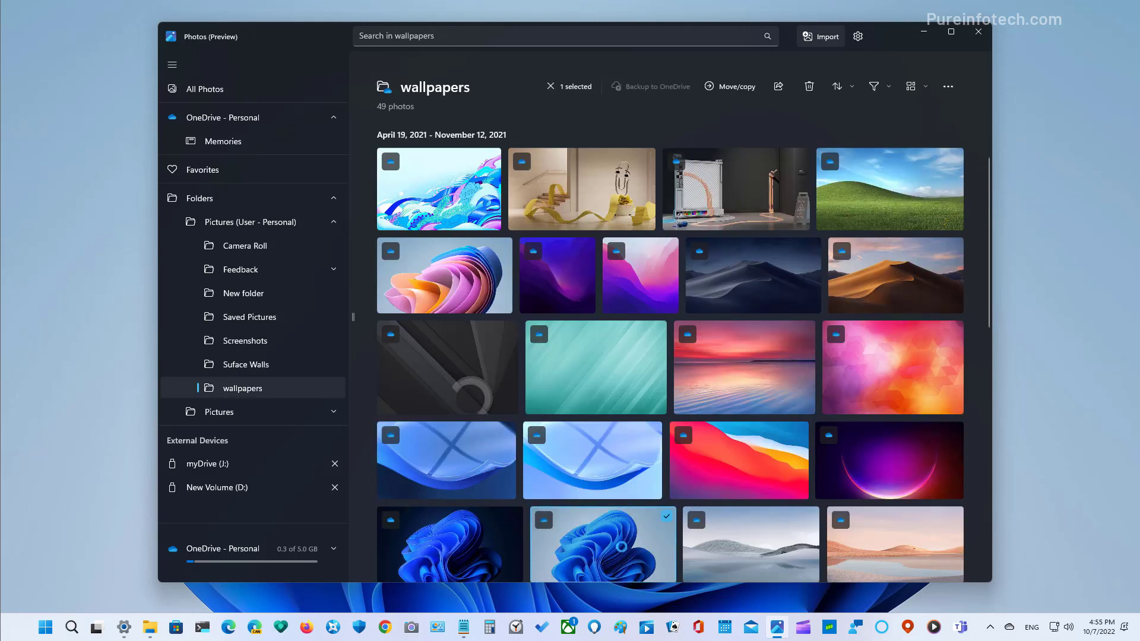
Back in the wallpapers gallery, narrow the navigation pane, then collapse it to icons only.
left_click(639, 191)
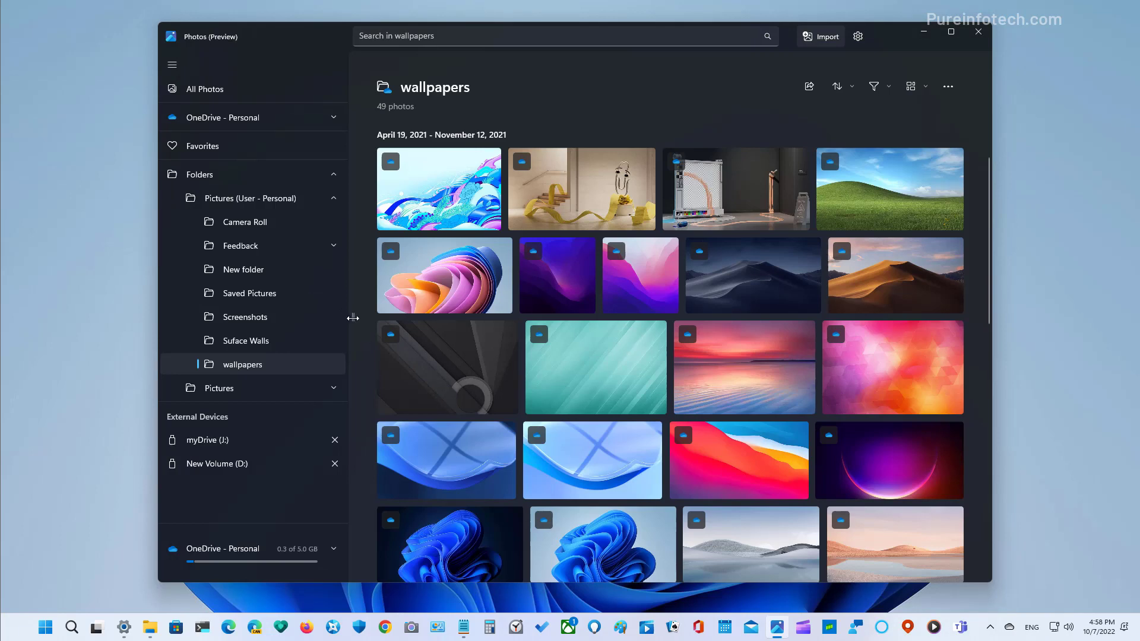
mouse_move(353, 318)
left_mouse_down()
mouse_move(310, 321)
mouse_move(334, 323)
left_mouse_up()
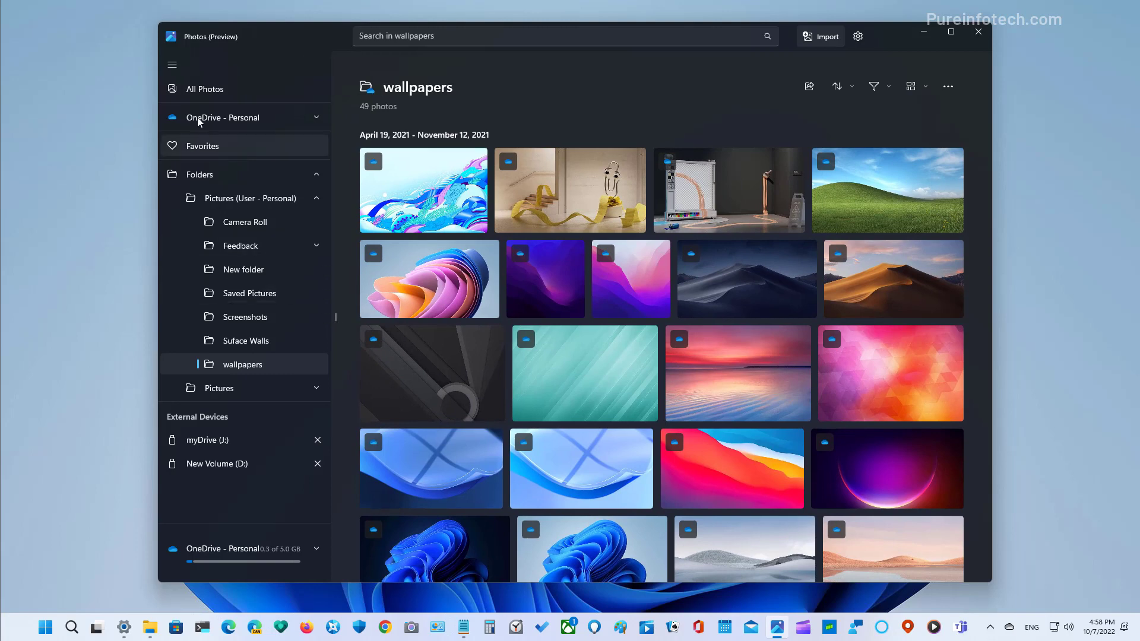
left_click(173, 67)
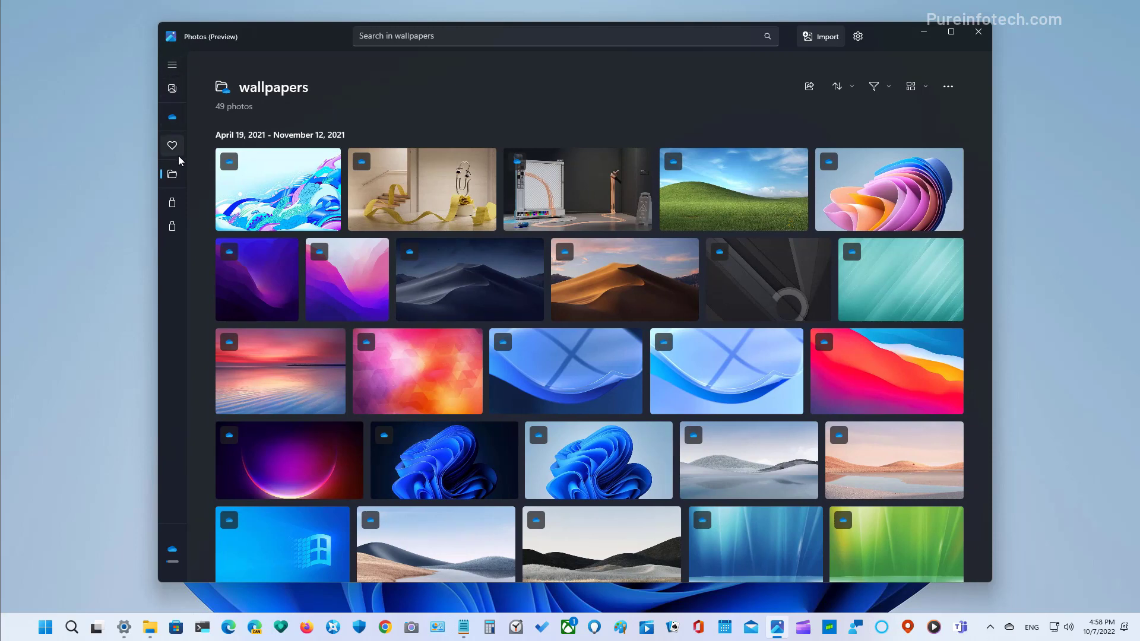
Expand the pane, open Folders, cancel Add a folder, and show the Pictures folder's actions.
left_click(172, 65)
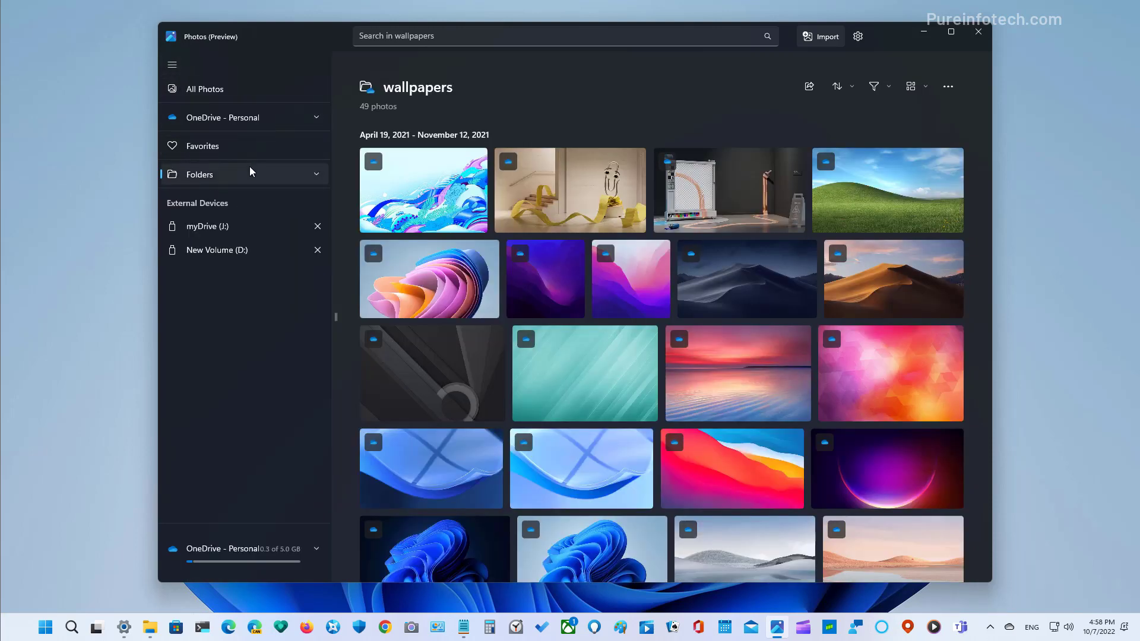
left_click(248, 171)
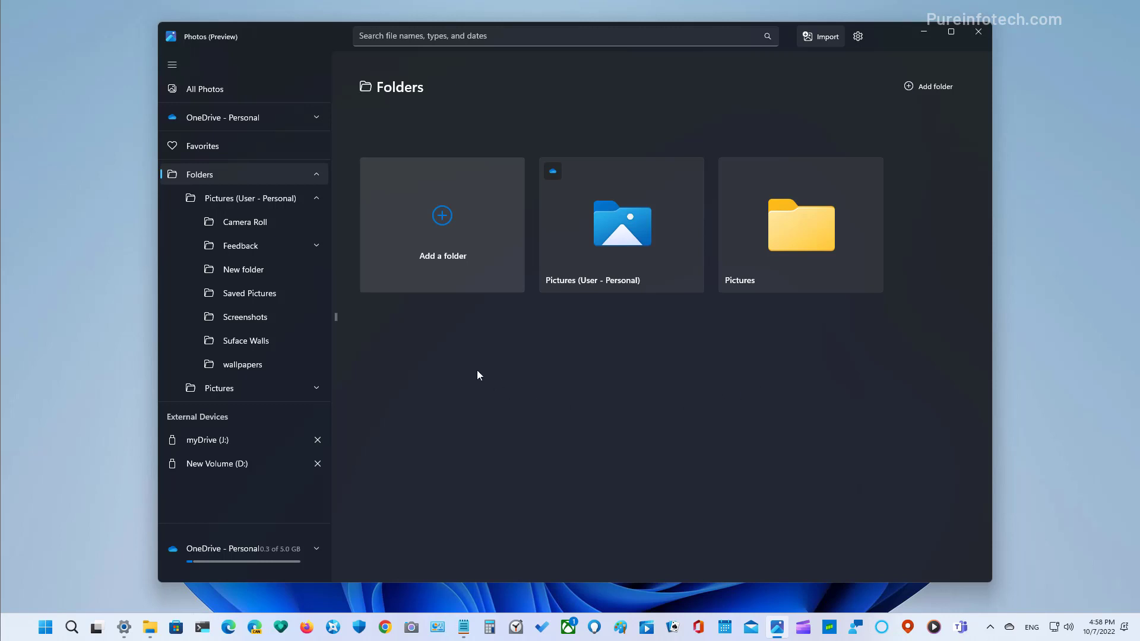
left_click(445, 221)
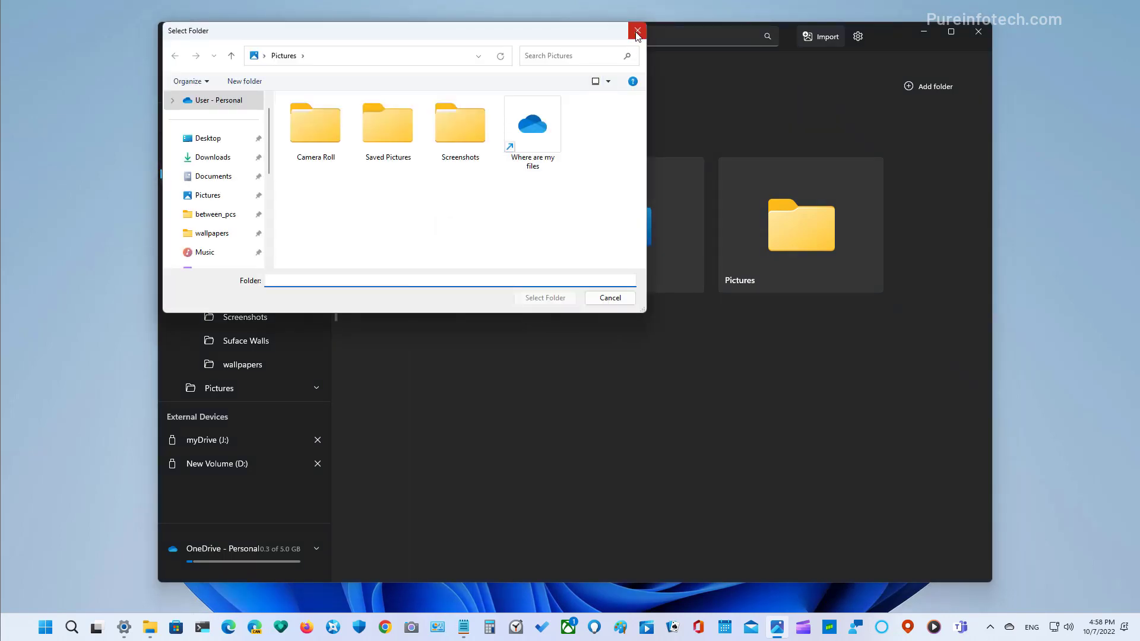
left_click(638, 32)
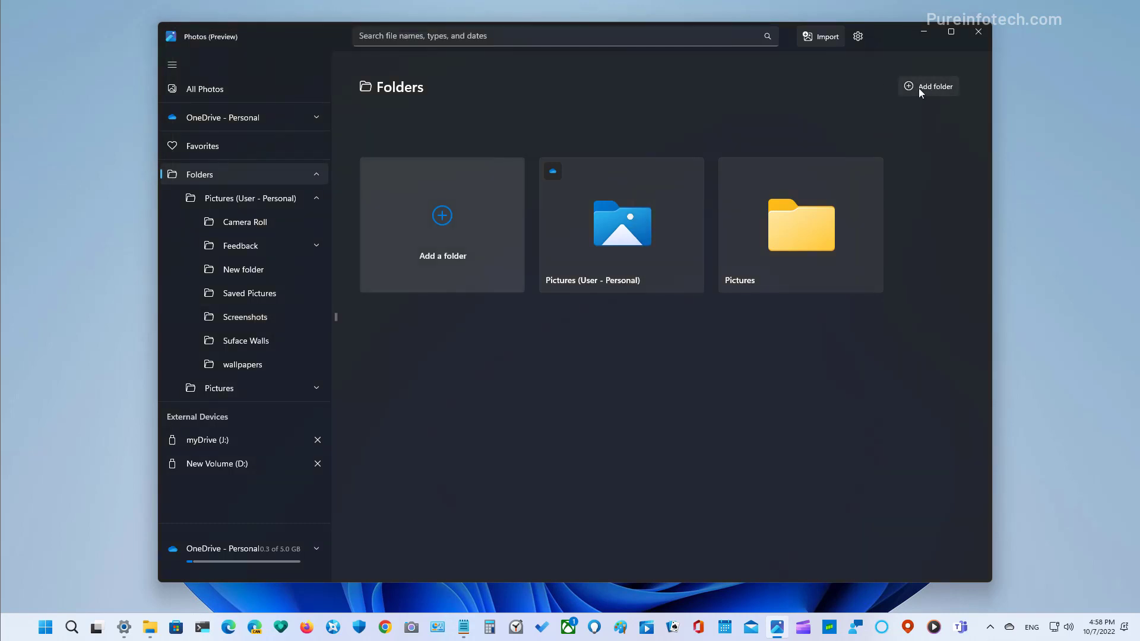
right_click(789, 213)
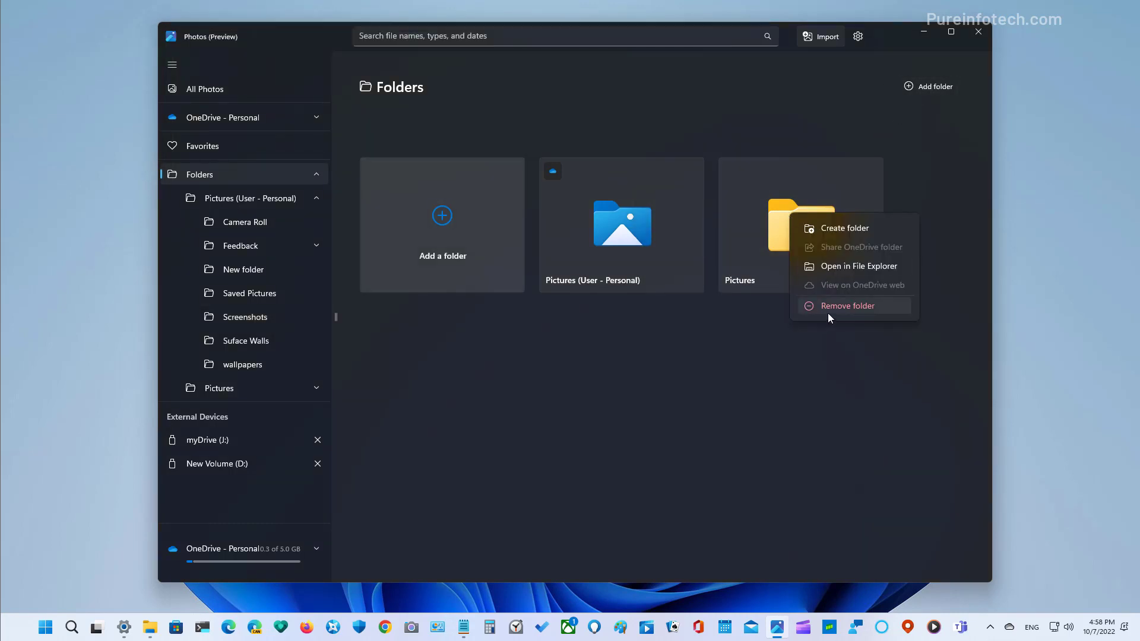